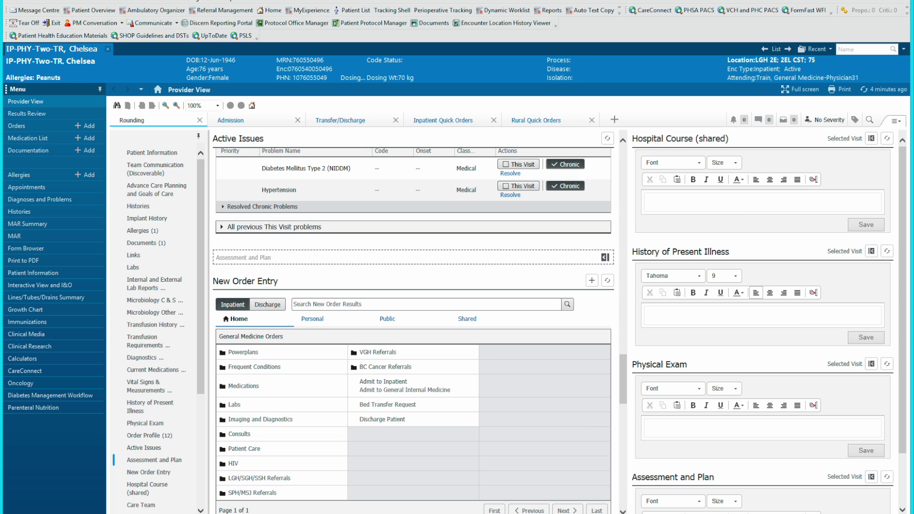
Enter filler text in History of Present Illness, create the SOAP Note, and view its full 29 Oct 2022 report.
left_click(676, 316)
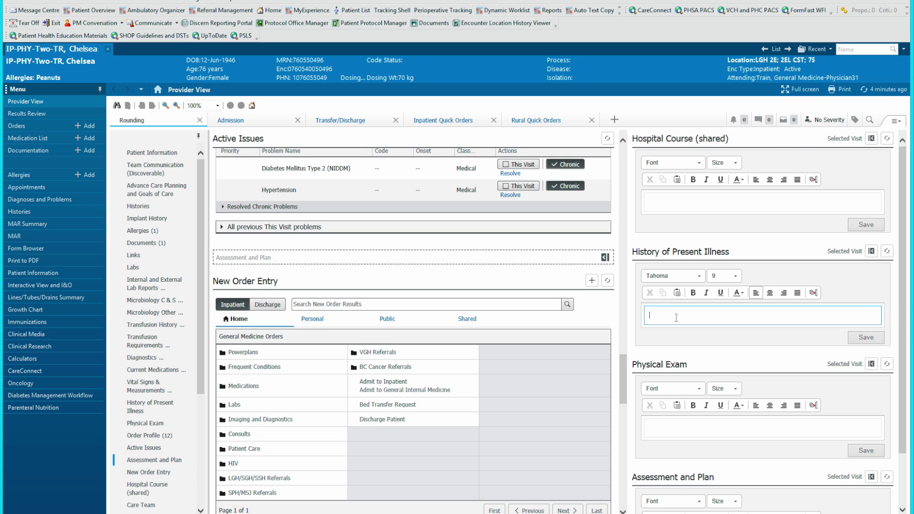
type("llkajdlfj;ljpoijad")
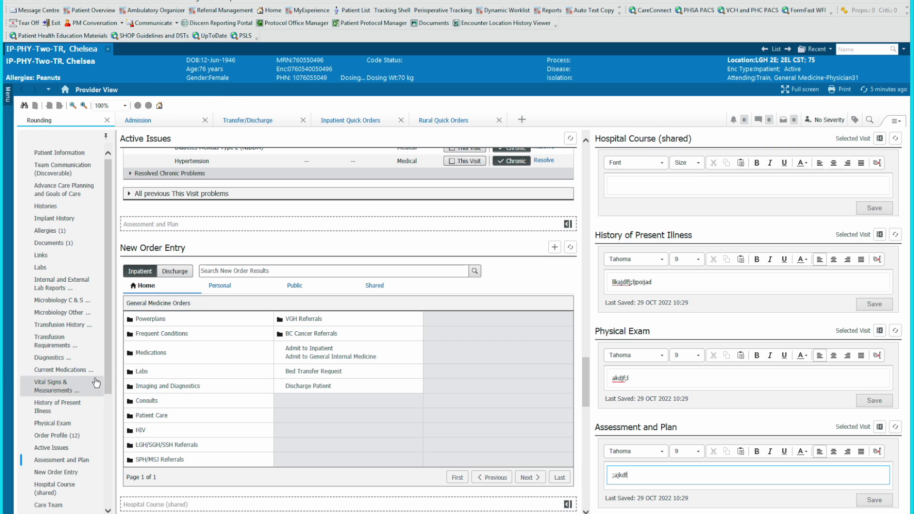
left_click(86, 375)
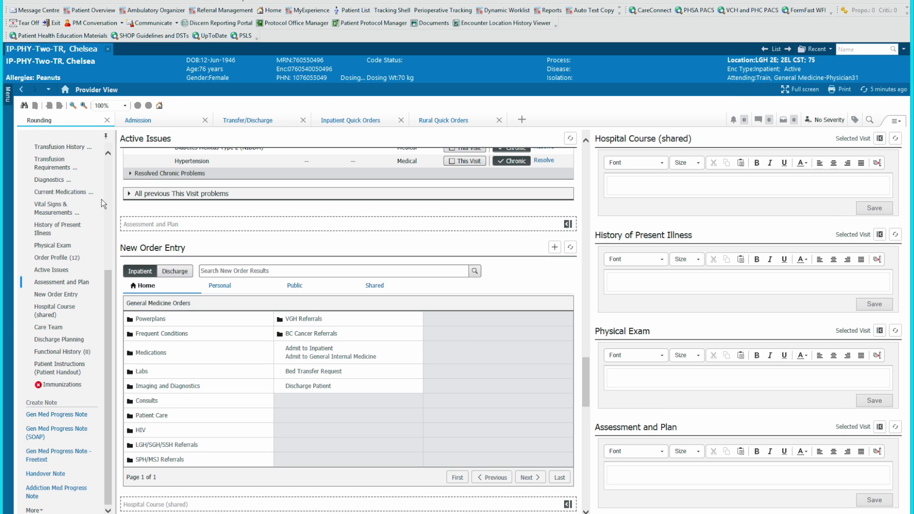
left_click(267, 204)
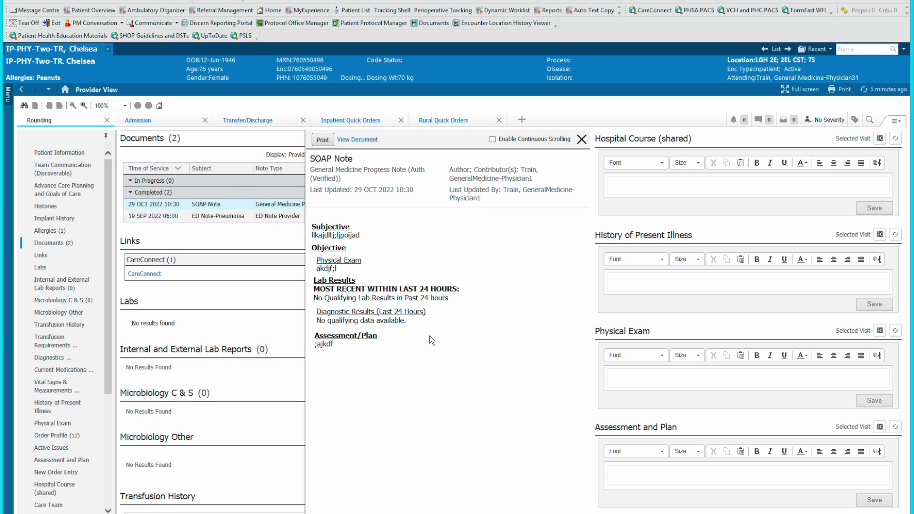
left_click(358, 139)
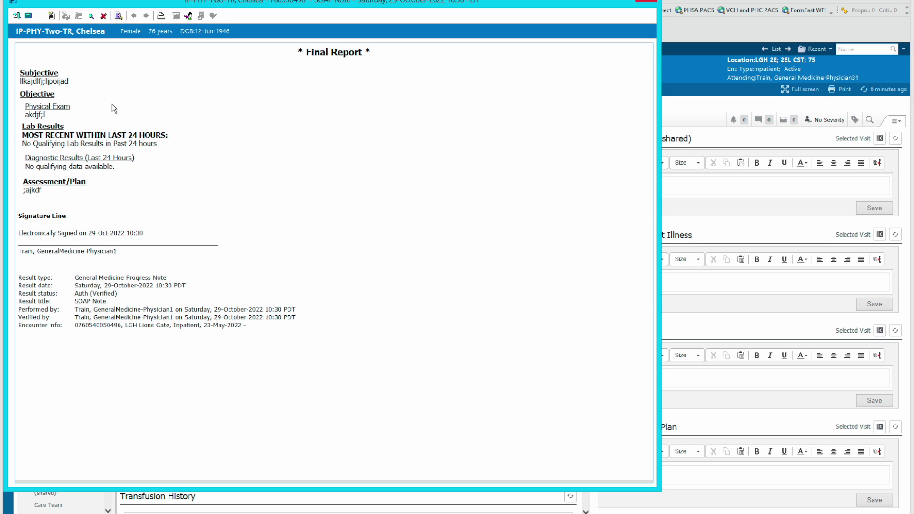
Chart the SOAP Note In Error with the comment 'in error' and close its report.
left_click(104, 16)
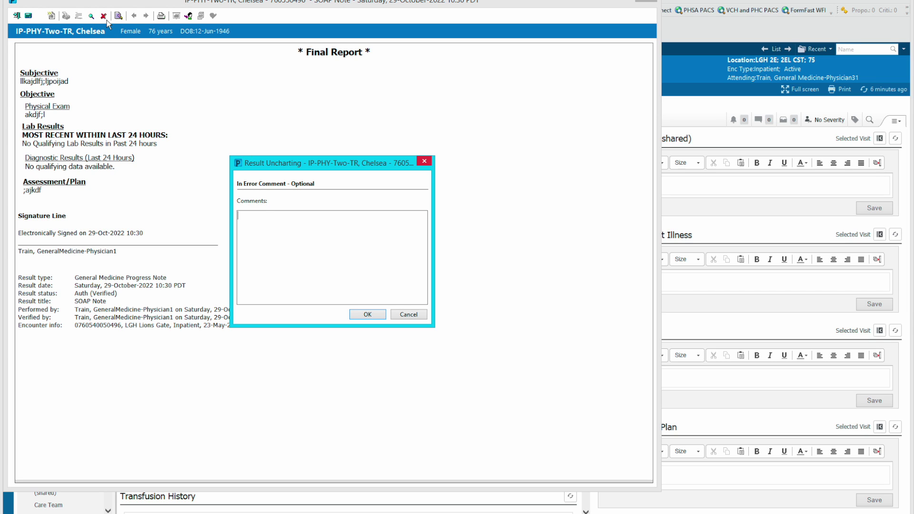
type("in error")
left_click(366, 315)
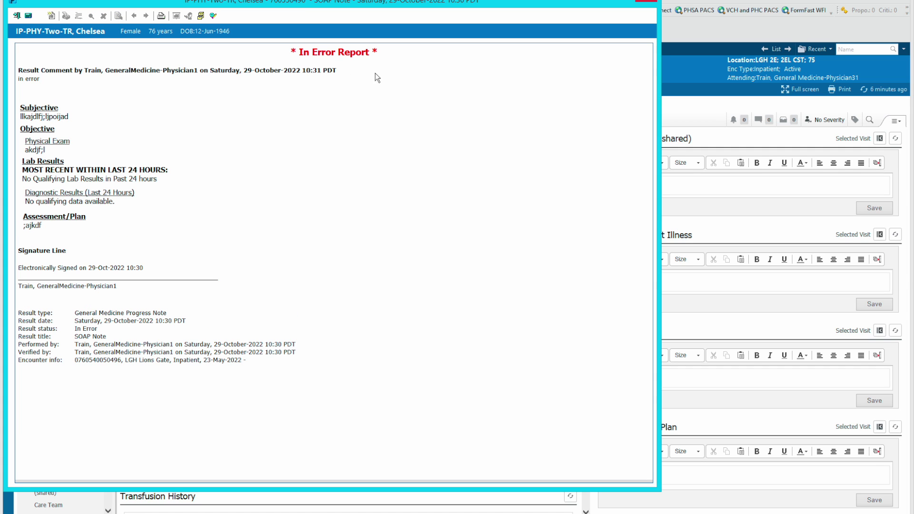
left_click(650, 2)
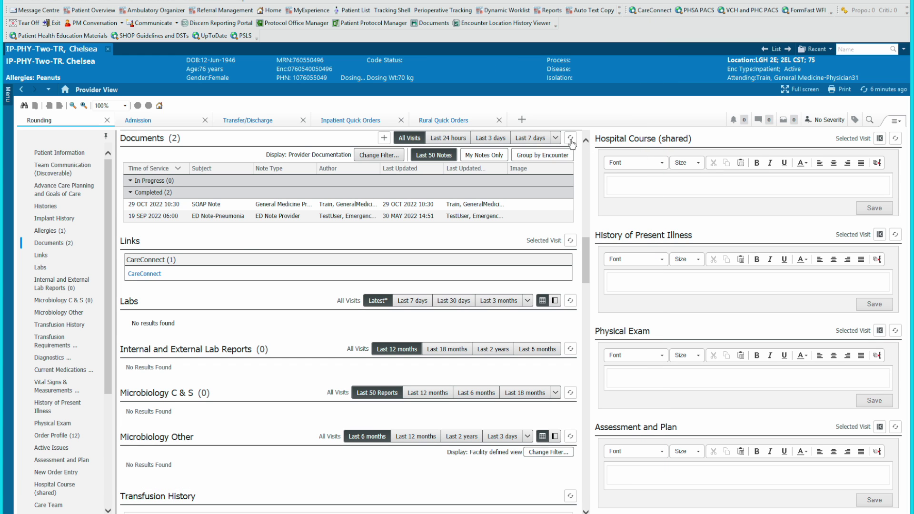
Refresh Documents, then view the errored SOAP Note from the Documentation page.
left_click(571, 140)
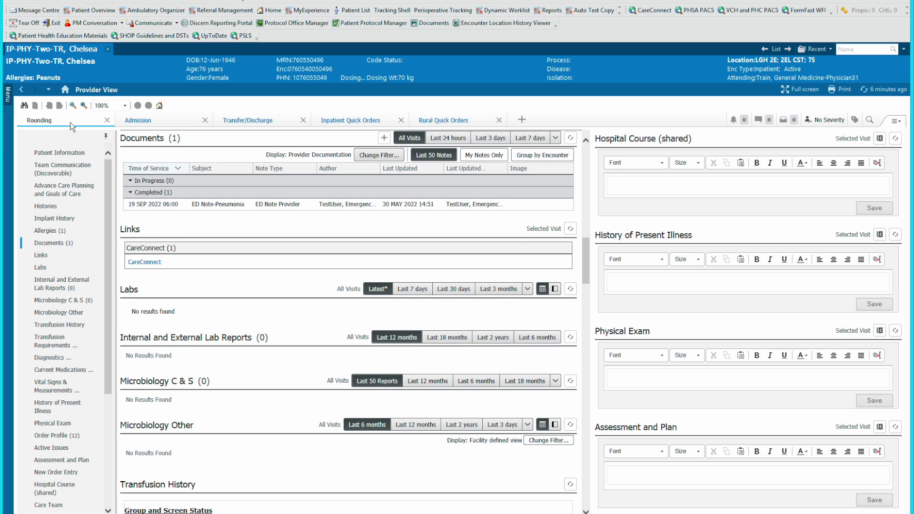
left_click(9, 97)
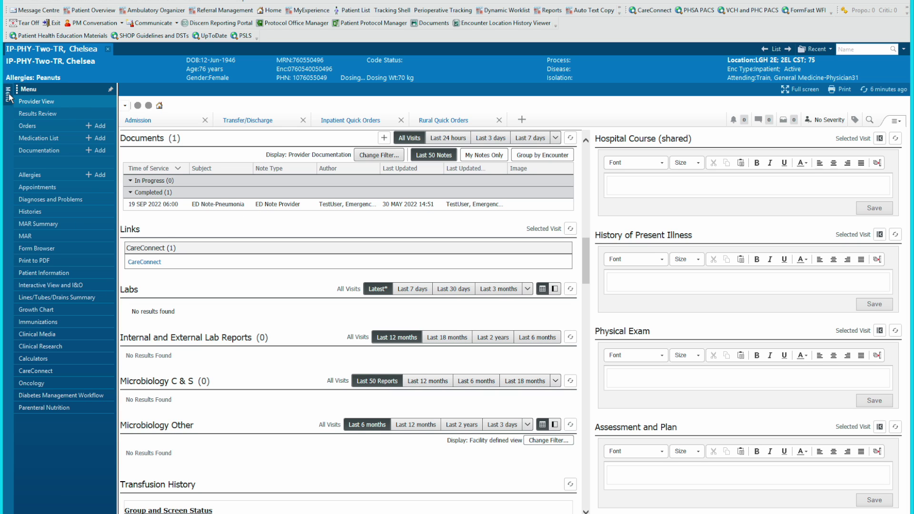
left_click(31, 151)
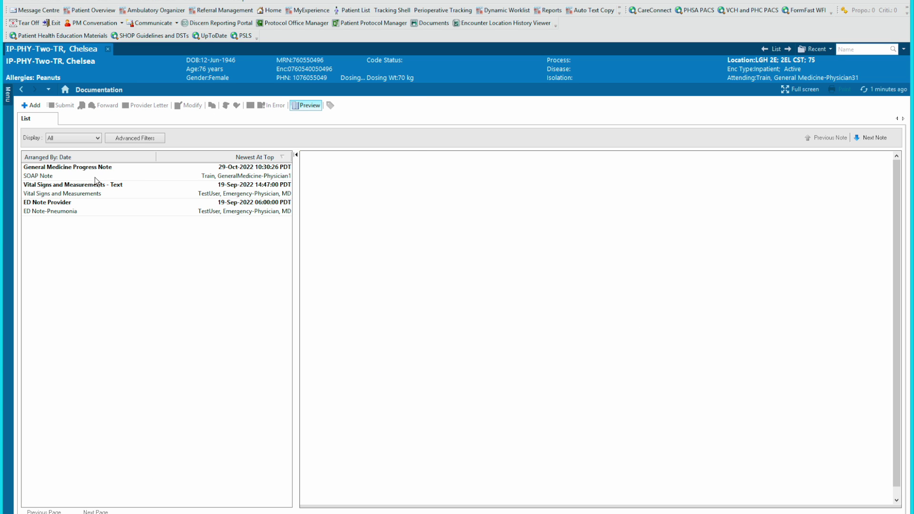
left_click(106, 175)
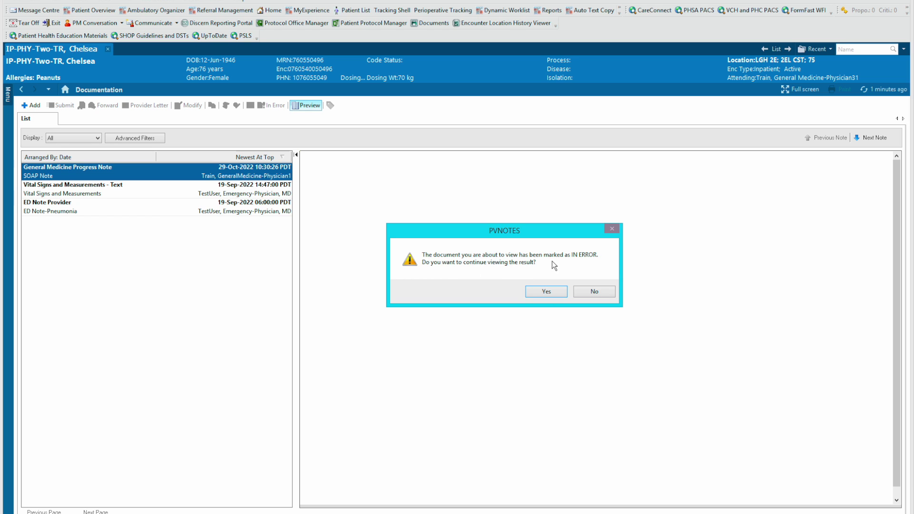
left_click(561, 292)
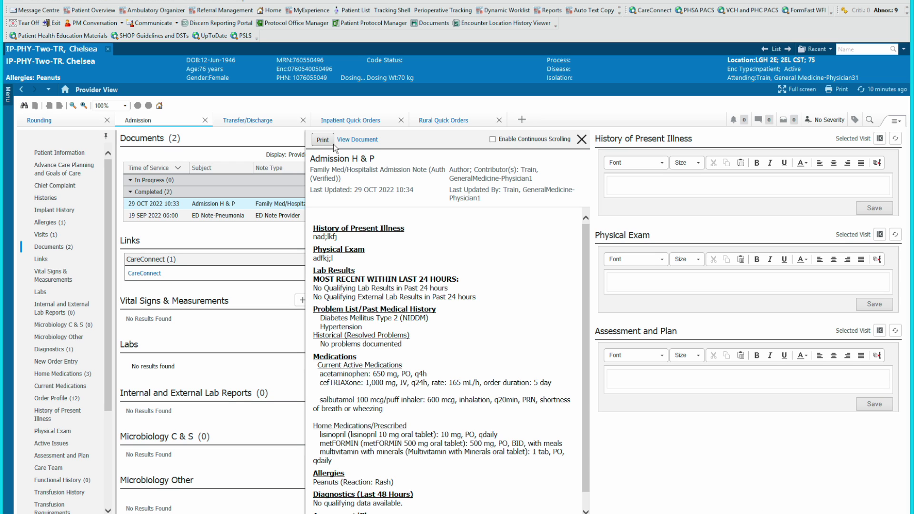
Print the Admission H & P note and dismiss the Medical Record Request without sending.
left_click(330, 143)
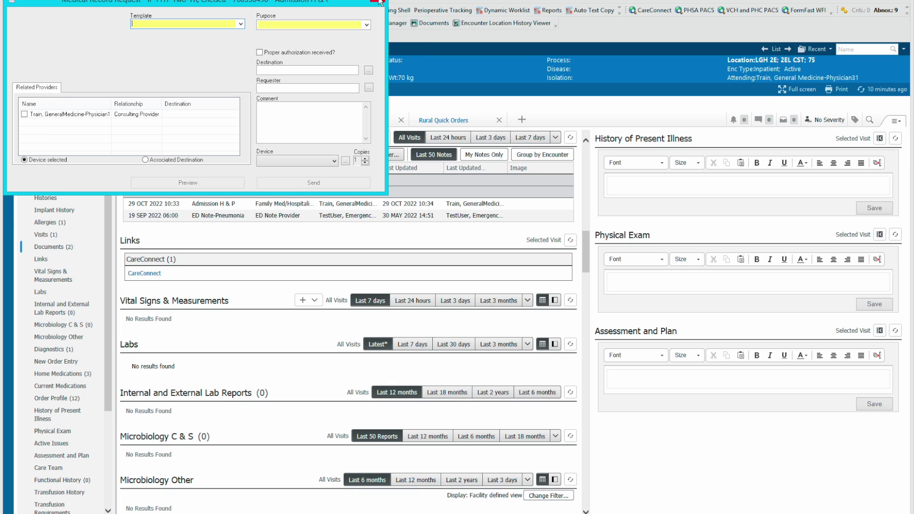
left_click(379, 1)
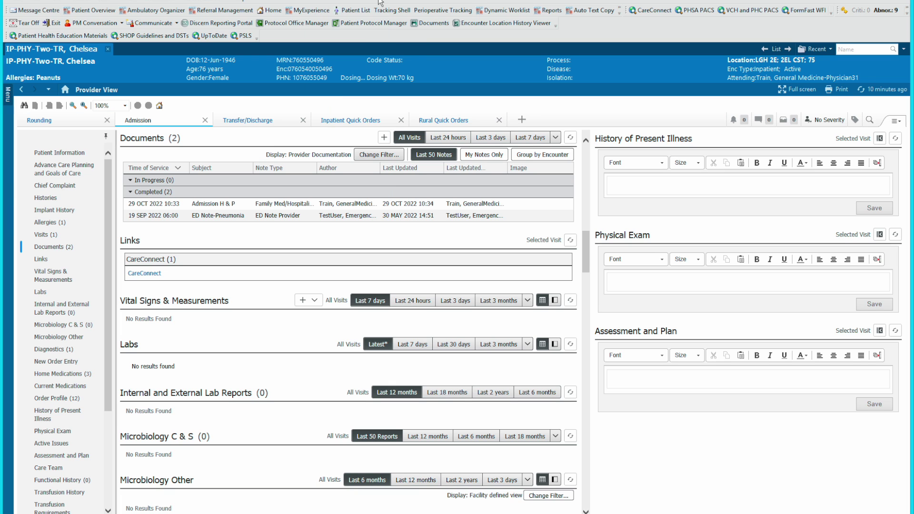
Copy the Admission H & P note text via Physical Exam, then cut it back out.
left_click(374, 210)
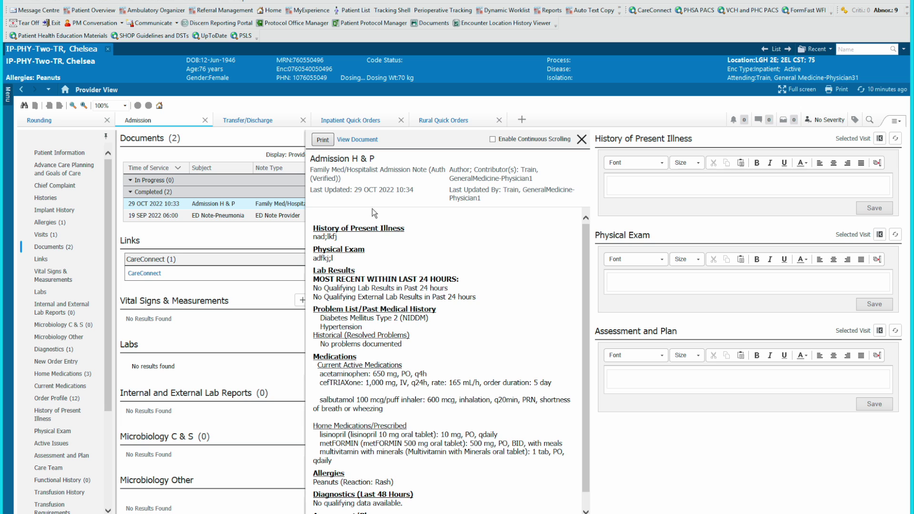
left_click_drag(323, 220, 365, 512)
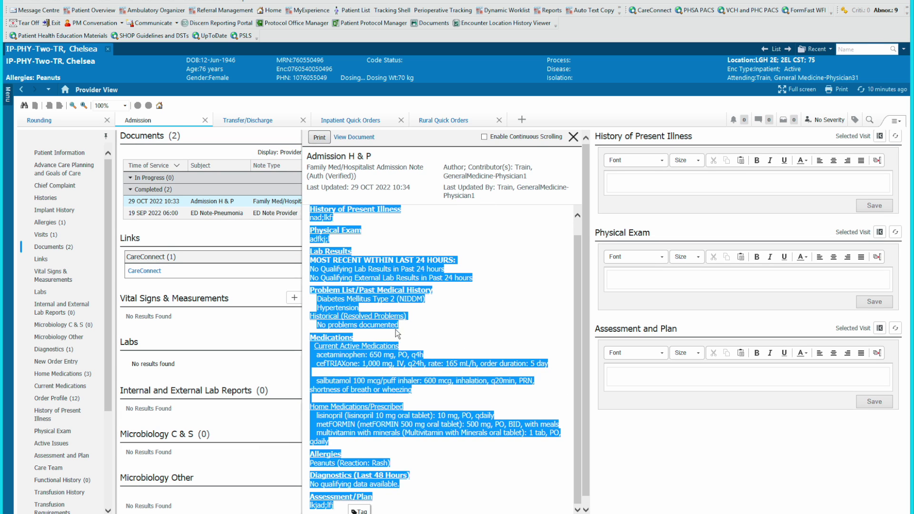
left_click_drag(397, 333, 652, 278)
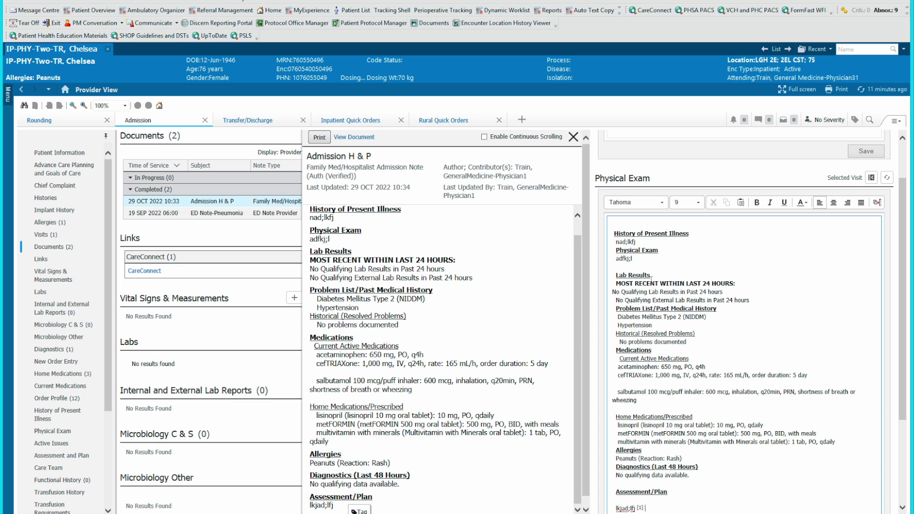
left_click_drag(613, 230, 692, 508)
key("ctrl+c")
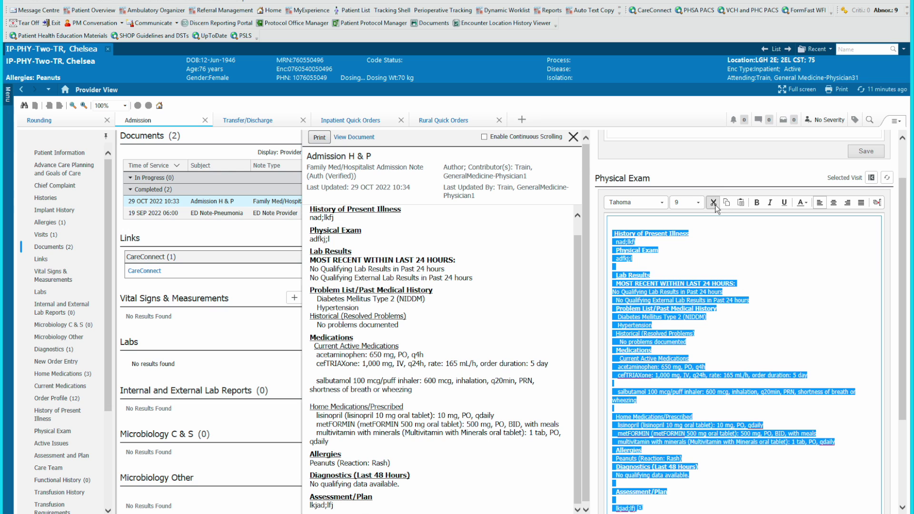
left_click(714, 202)
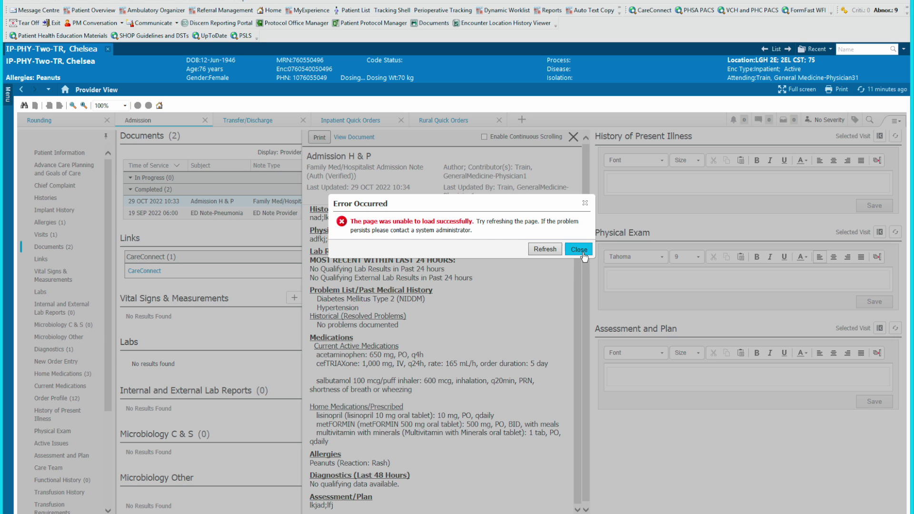
Dismiss the loading error and start a Gen Med Admission-Freetext note.
left_click(579, 249)
scroll(95, 404, "down", 3)
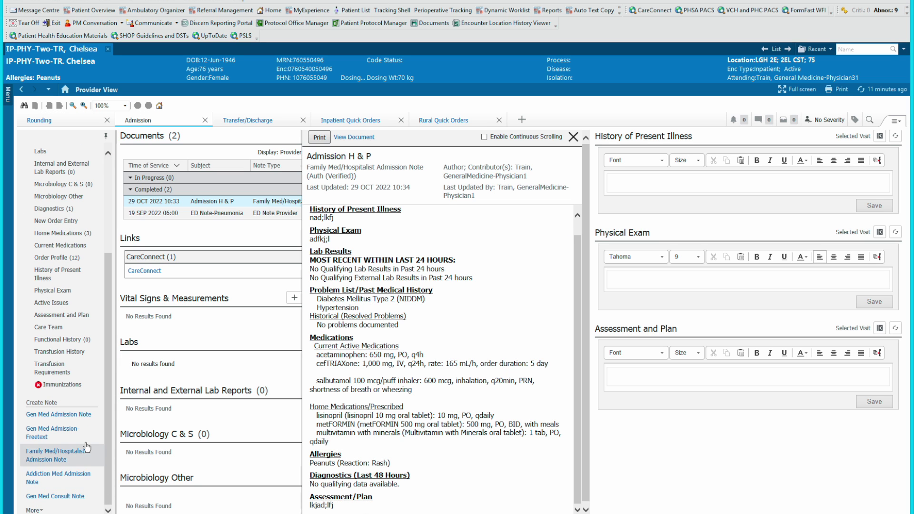
left_click(82, 434)
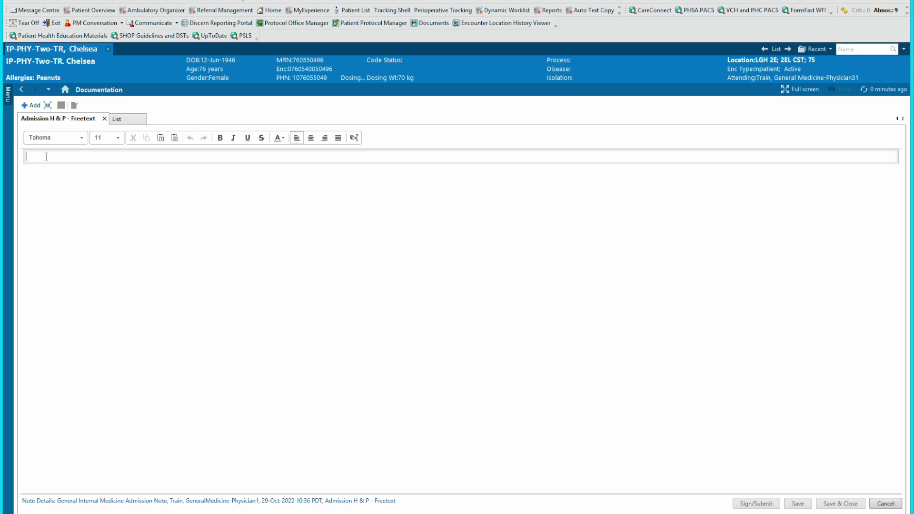
Paste the copied admission text into the freetext note and search recipients for 'test'.
key("ctrl+v")
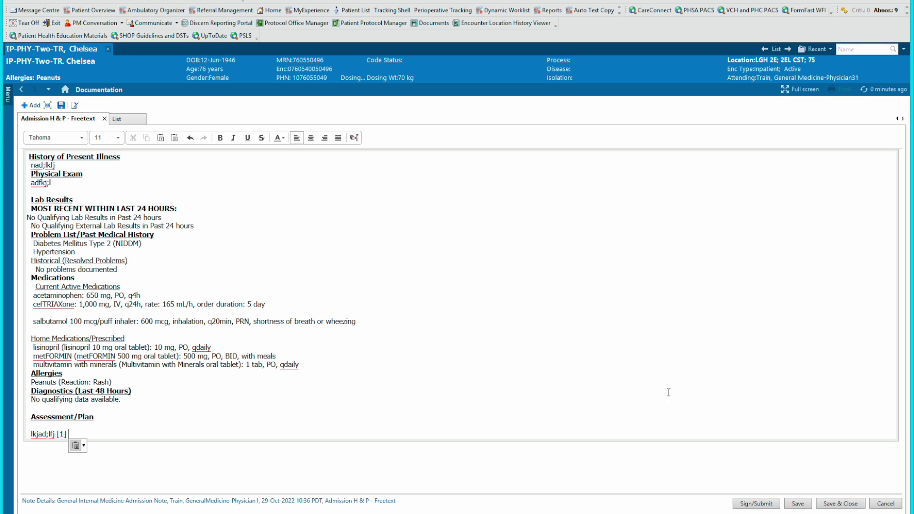
left_click(751, 504)
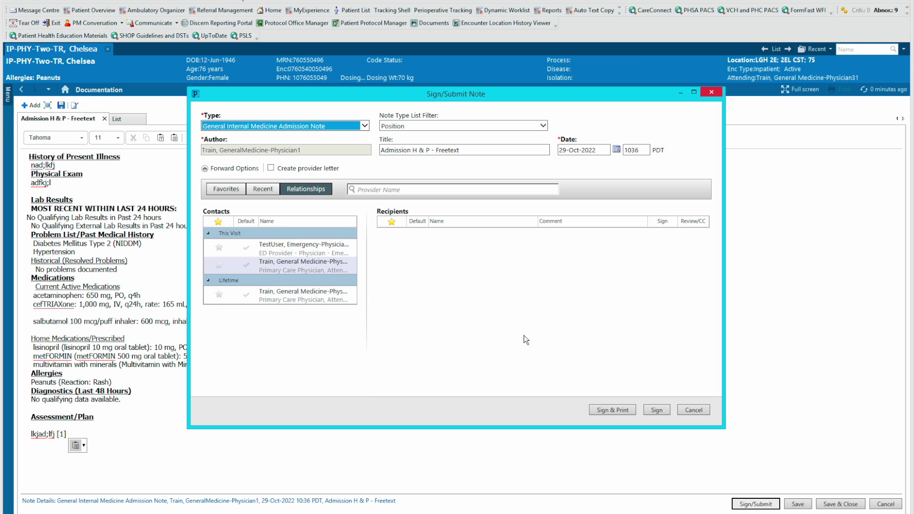
left_click(389, 189)
type("test")
key("Return")
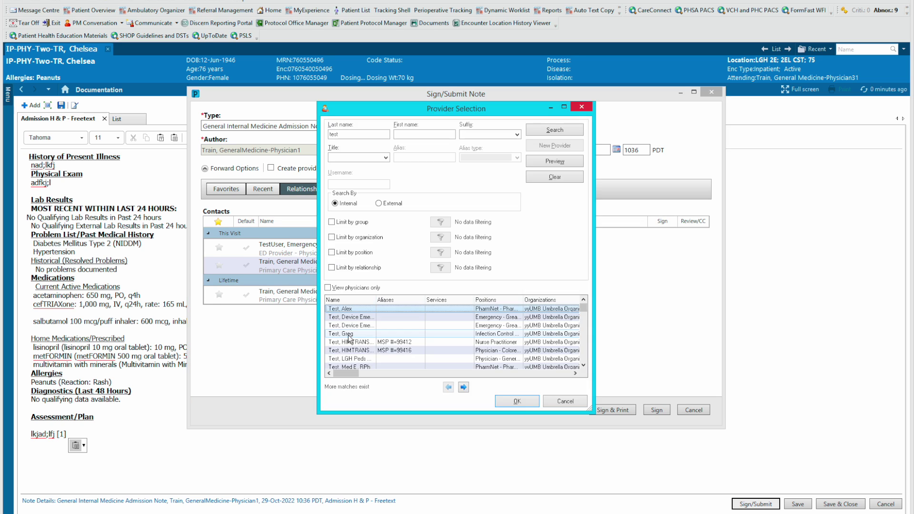
Add the found provider and the primary care physician as recipients and sign the note.
left_click(520, 406)
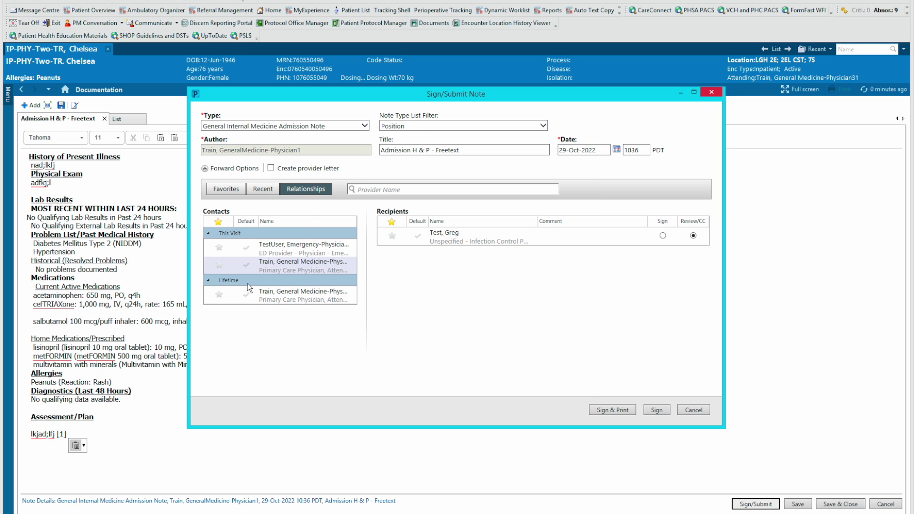
left_click(343, 296)
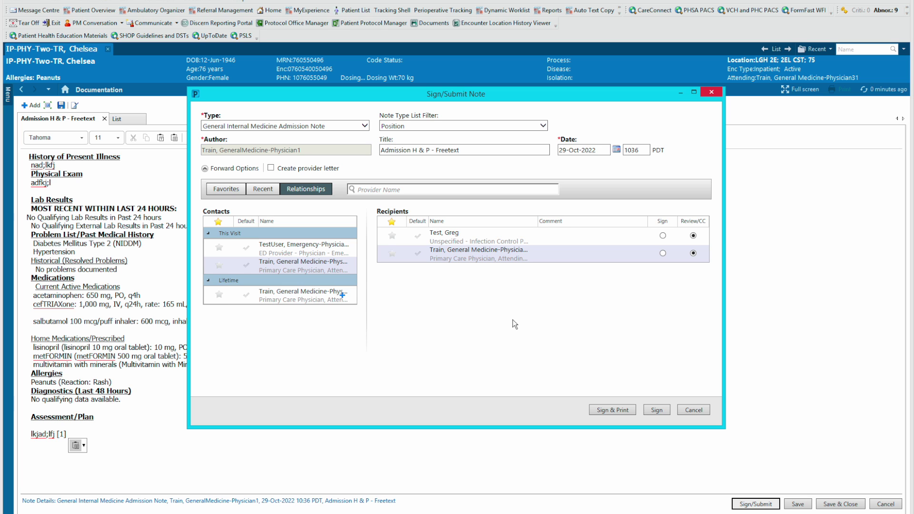
left_click(650, 411)
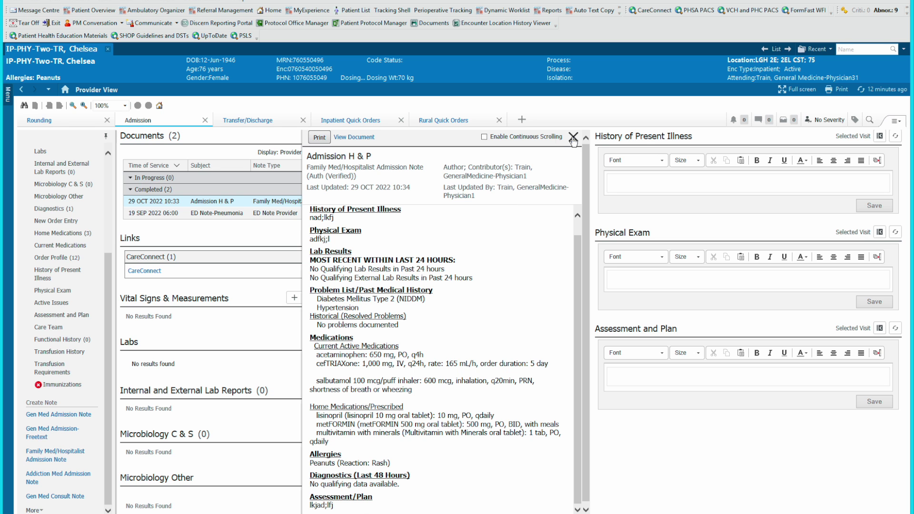
left_click(573, 138)
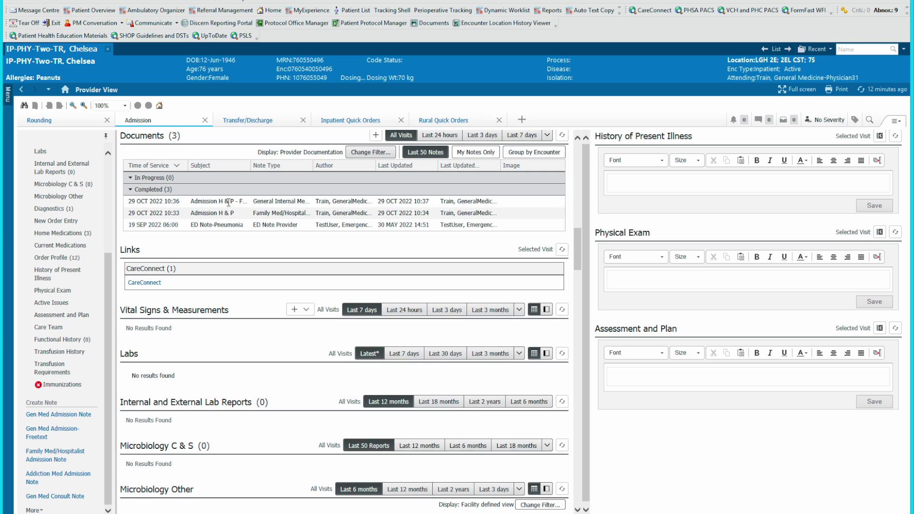
Review the new Admission H & P - Freetext note as a full report.
left_click(228, 201)
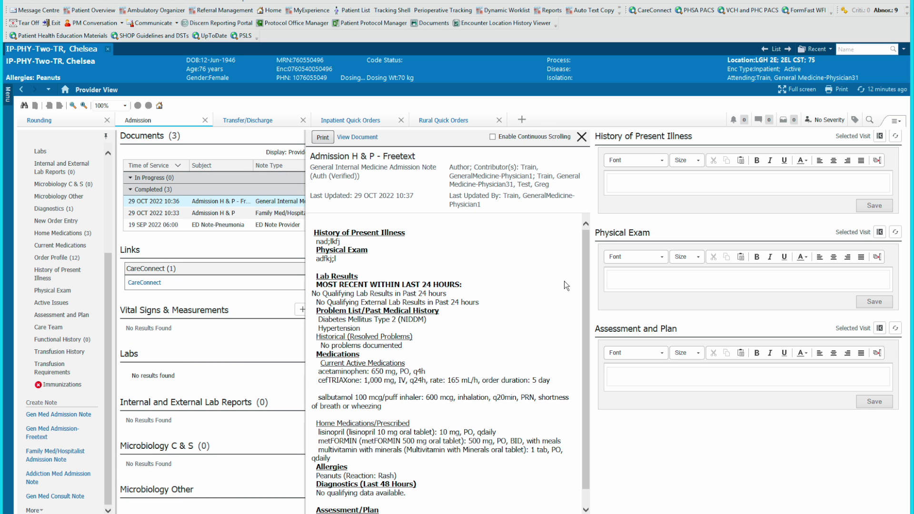
left_click(346, 137)
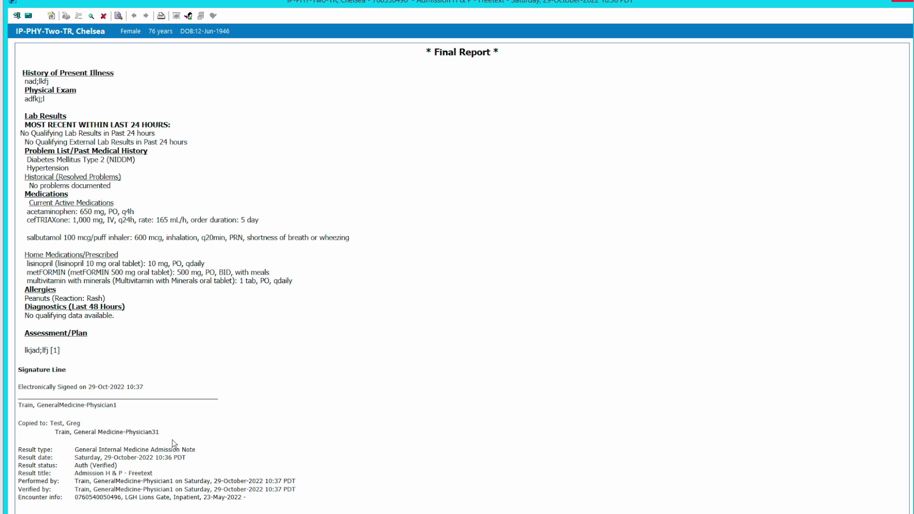
key("alt+F4")
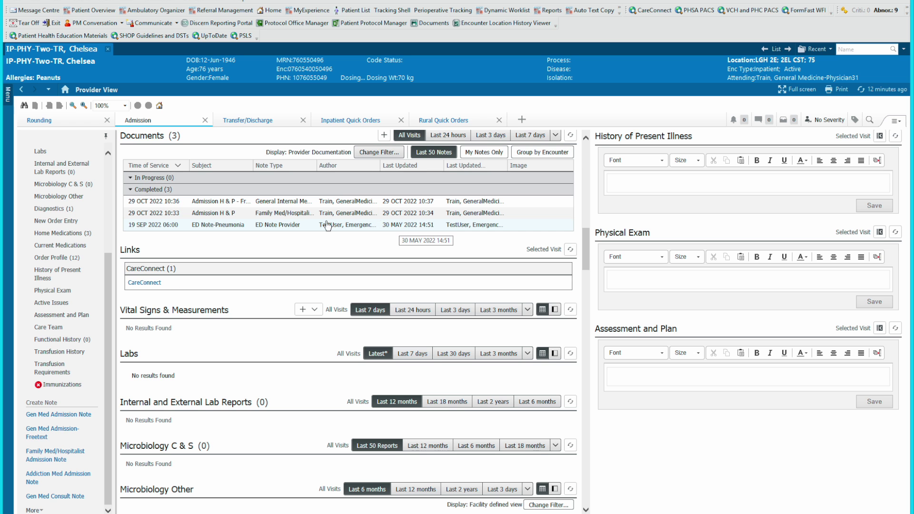
Mark the 10:33 Admission H & P In Error with comment 'duplicate'.
left_click(240, 220)
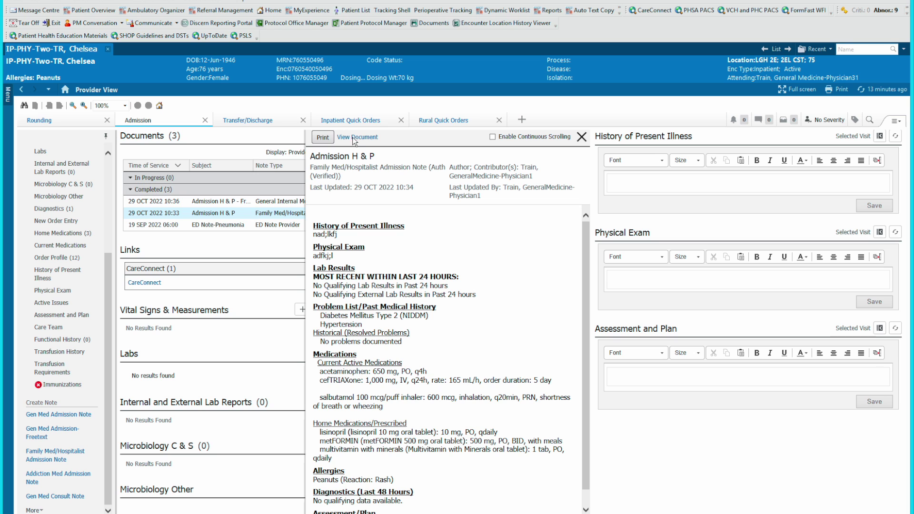
left_click(358, 137)
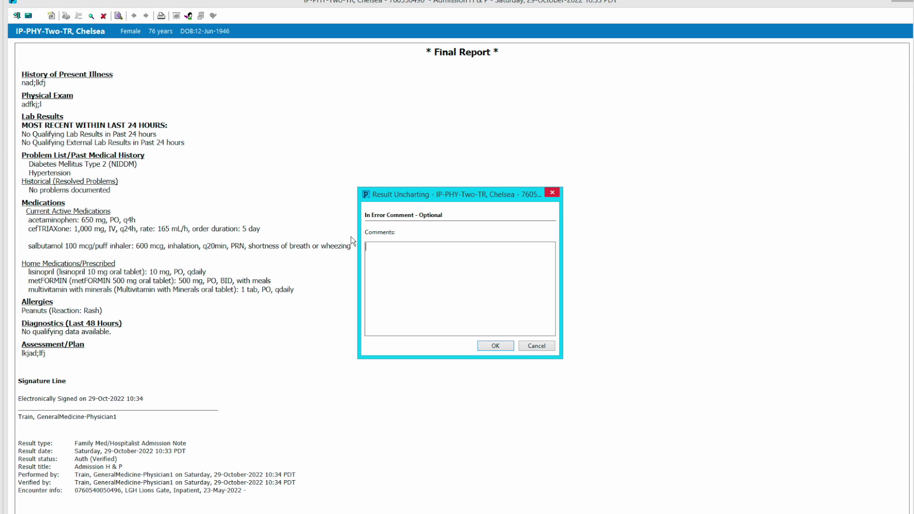
type("duplicate")
left_click(495, 347)
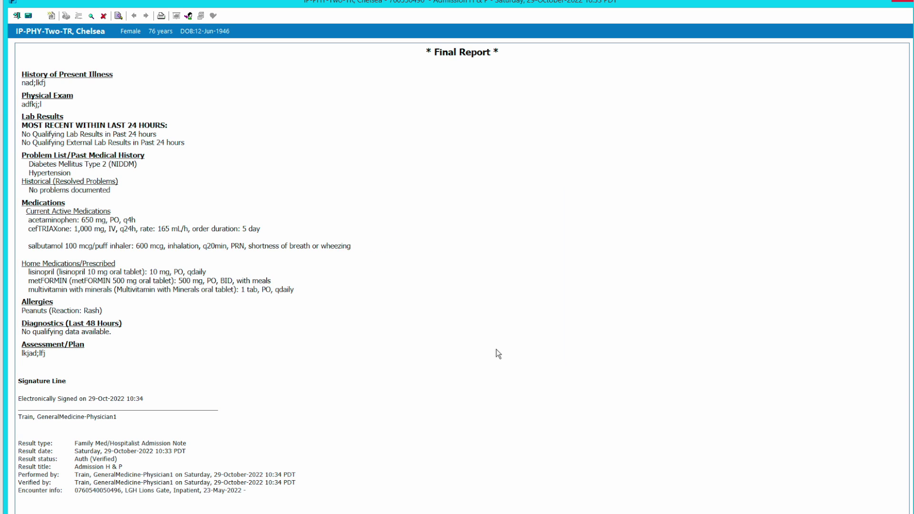
left_click(898, 4)
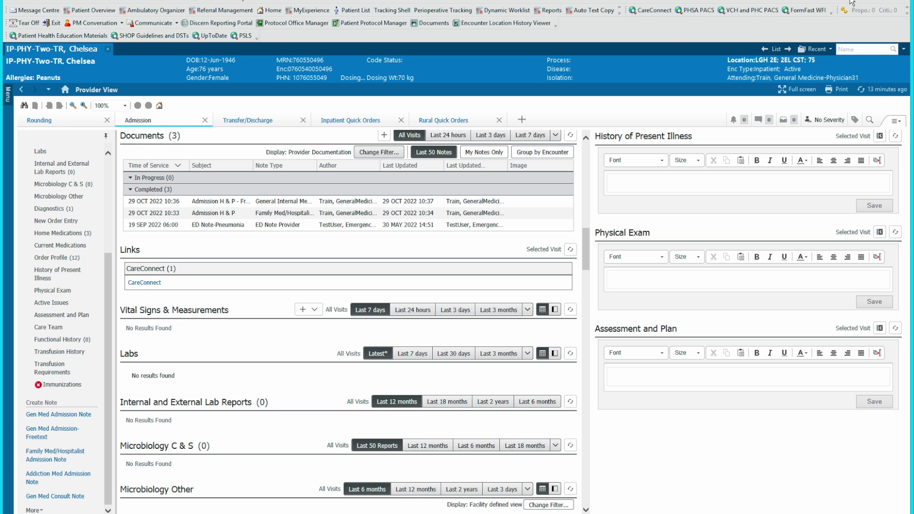
Refresh Documents down to two notes and open the ED IV Fluids plan in Orders.
left_click(571, 137)
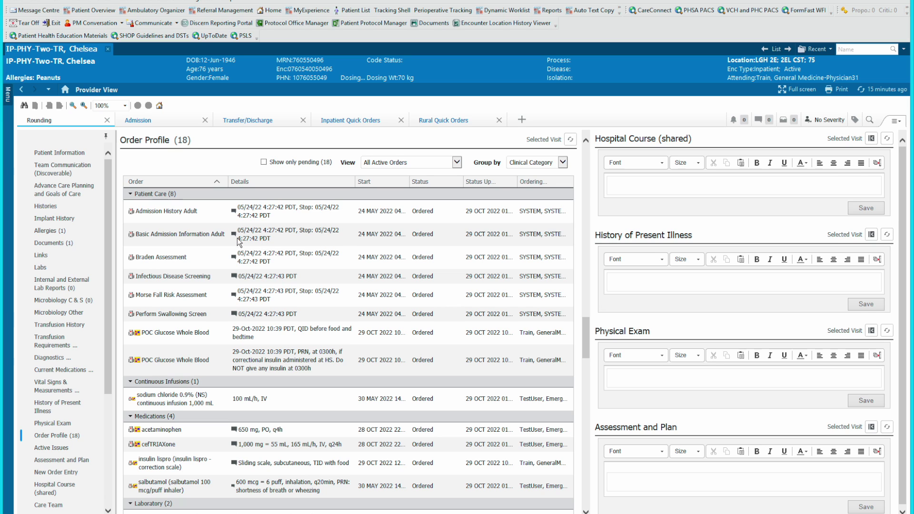
left_click(60, 440)
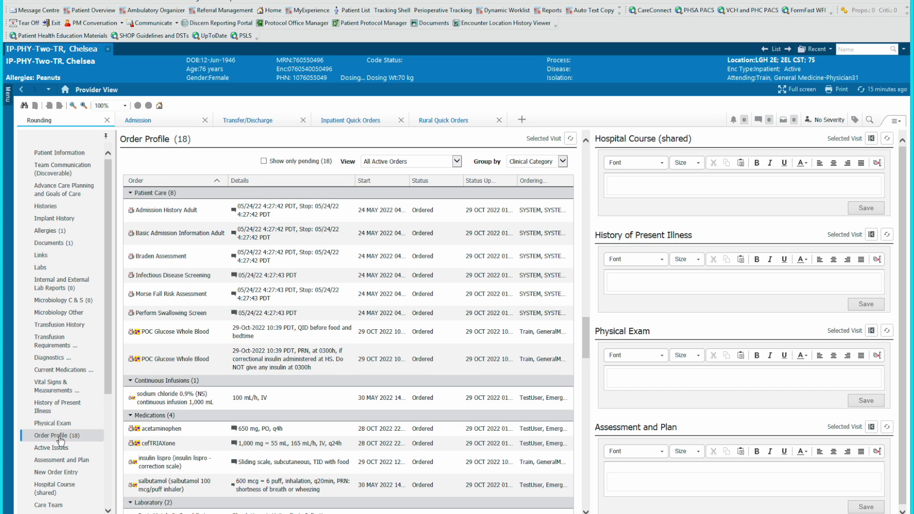
left_click(128, 140)
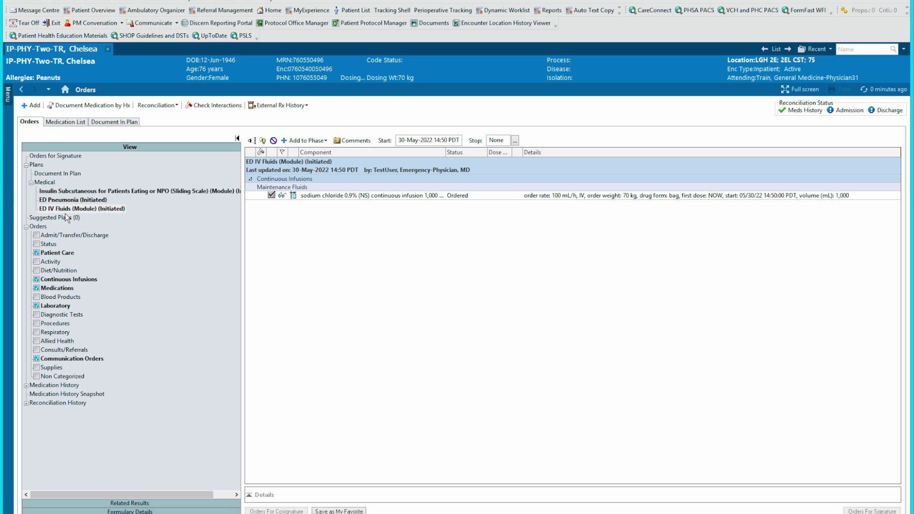
left_click(117, 209)
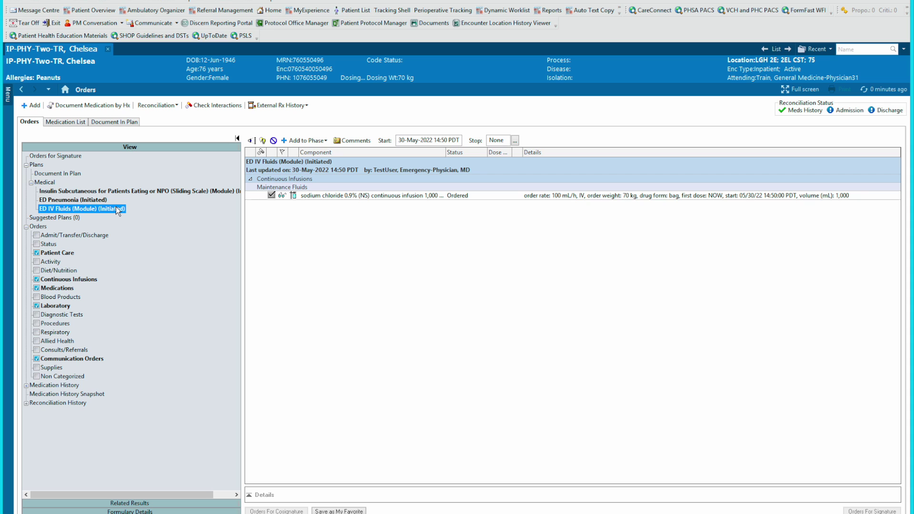
Discontinue the ED IV Fluids (Module) plan and sign the discontinuation.
right_click(108, 212)
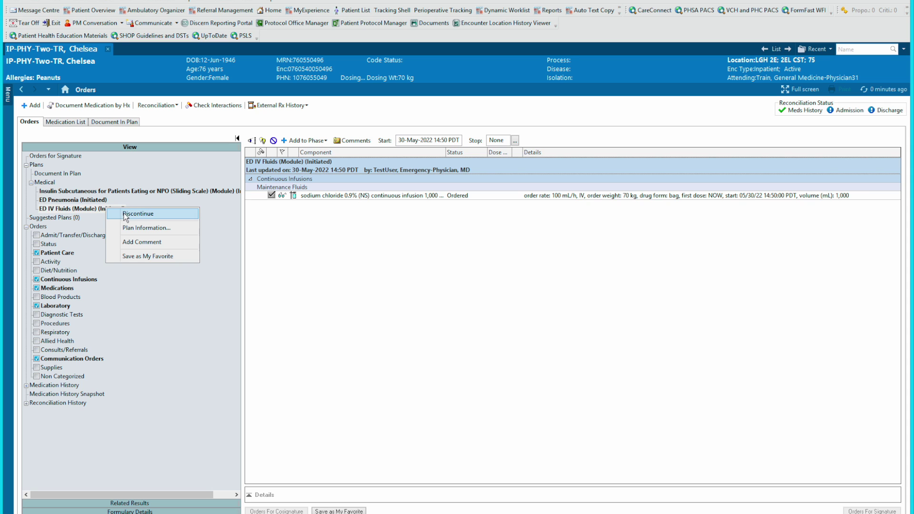
left_click(131, 214)
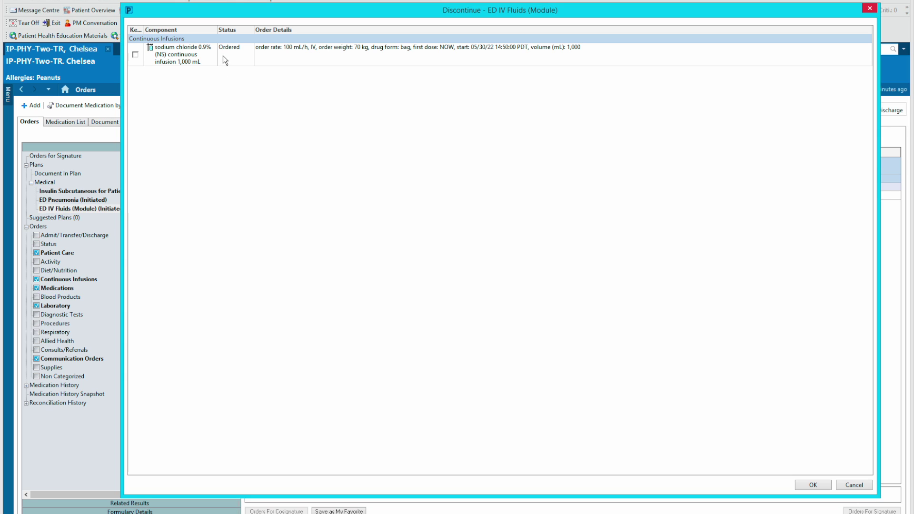
left_click_drag(144, 28, 174, 29)
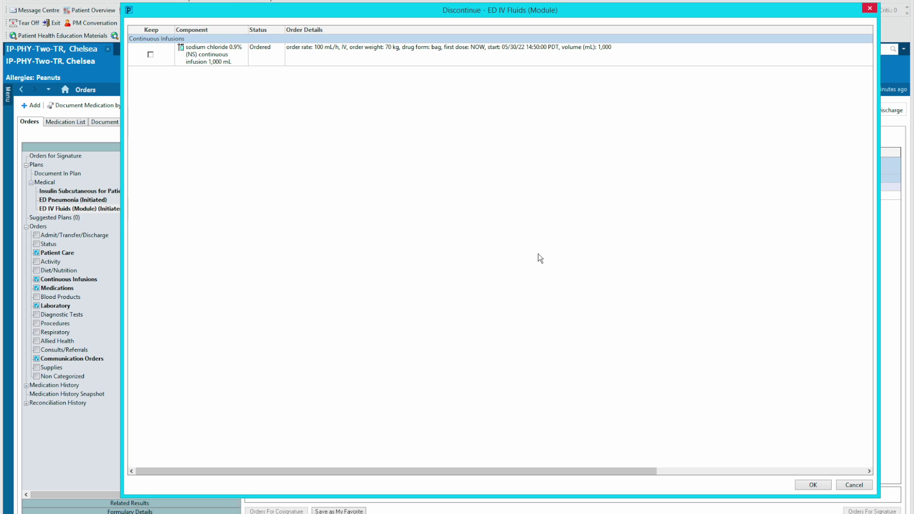
left_click(813, 485)
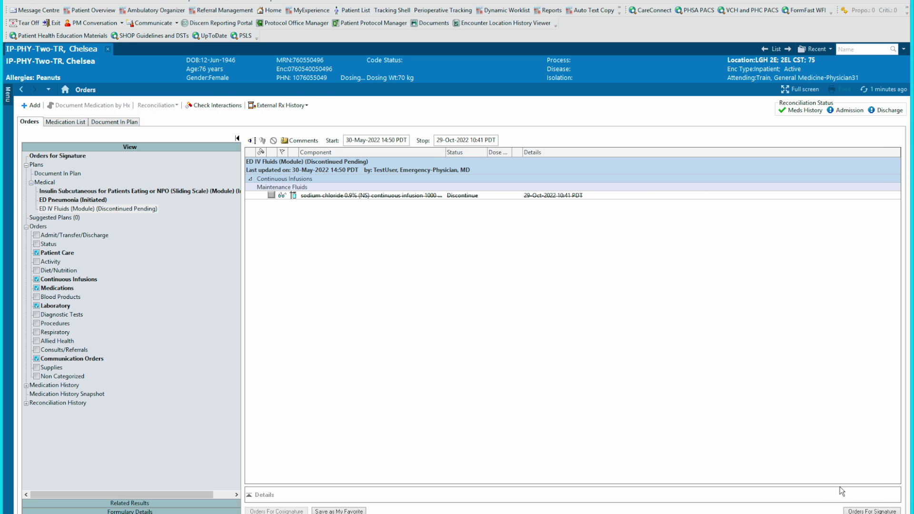
left_click(852, 509)
left_click(880, 511)
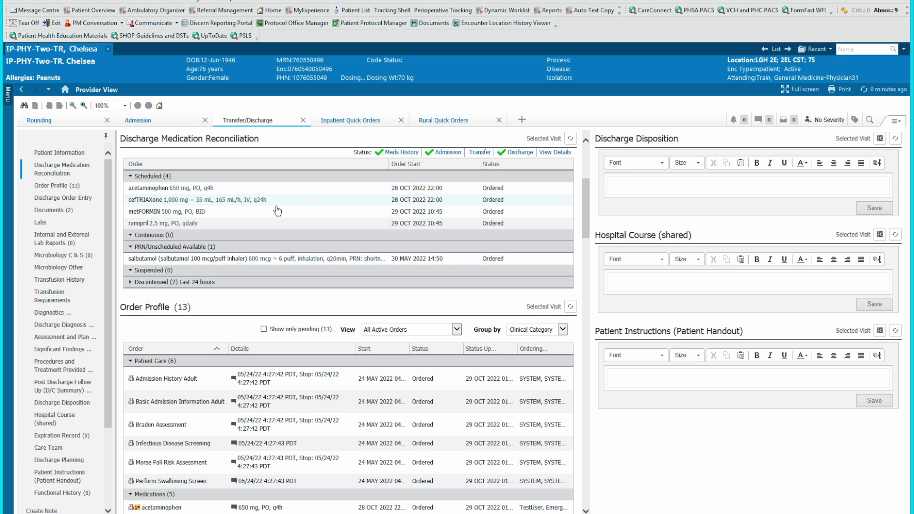
Reprint the acetaminophen, lisinopril, metFORMIN and salbutamol prescriptions via Print Rx.
left_click(61, 186)
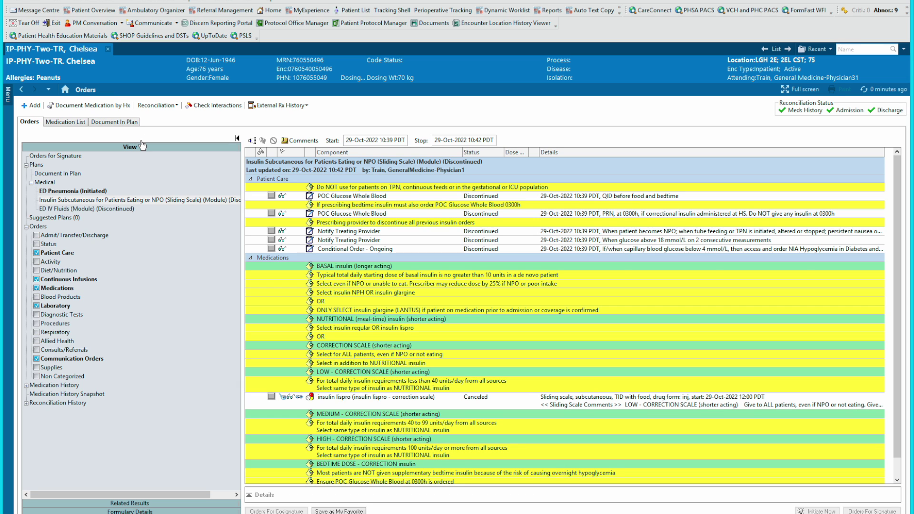
left_click(40, 227)
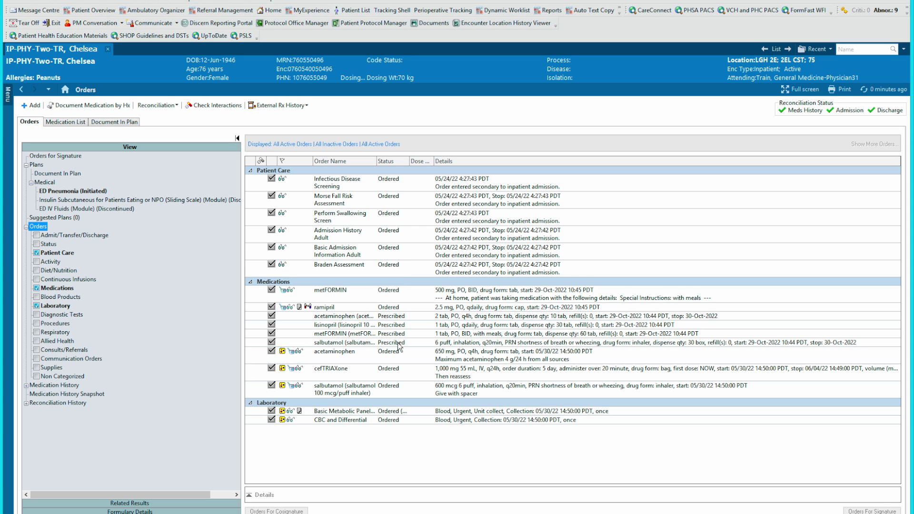
left_click(396, 317)
left_click(394, 334, "shift")
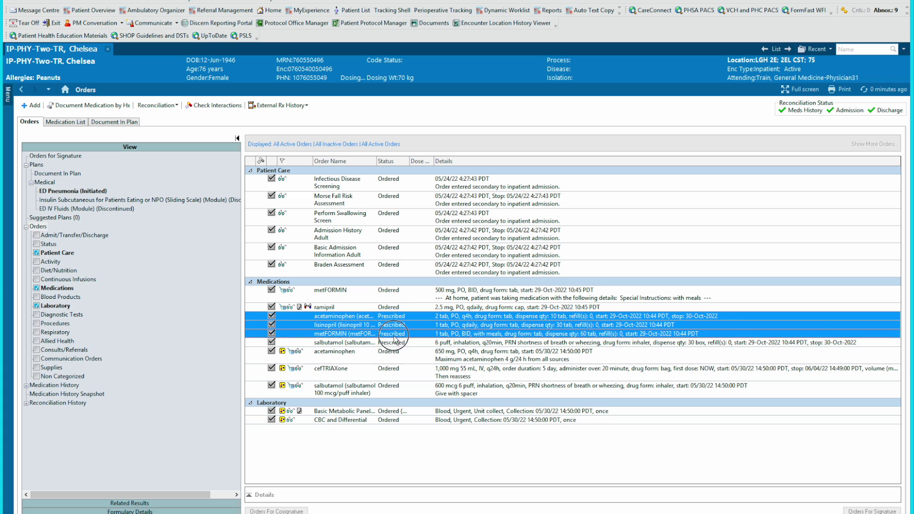
left_click(395, 343, "shift")
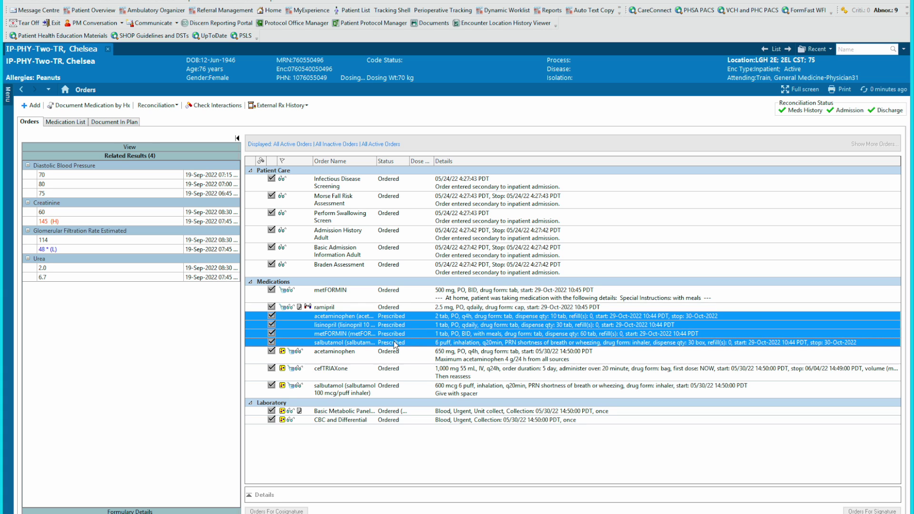
right_click(394, 344)
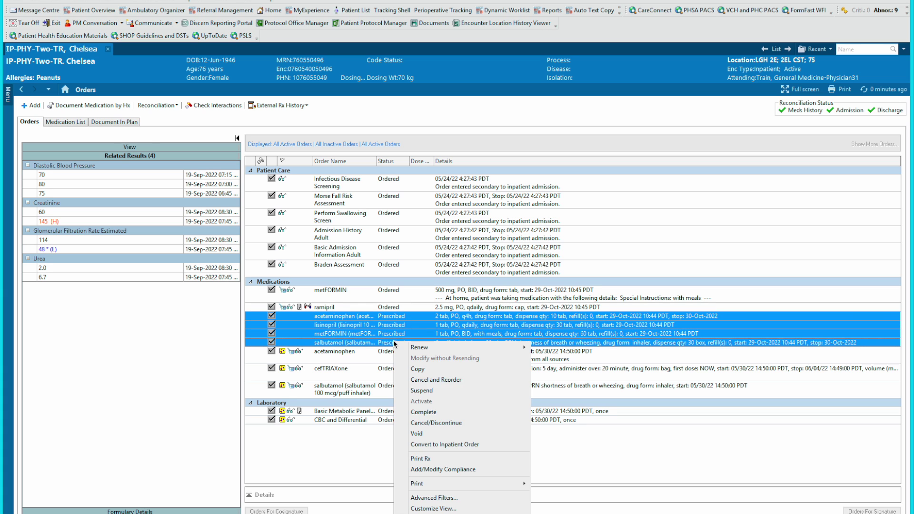
left_click(452, 459)
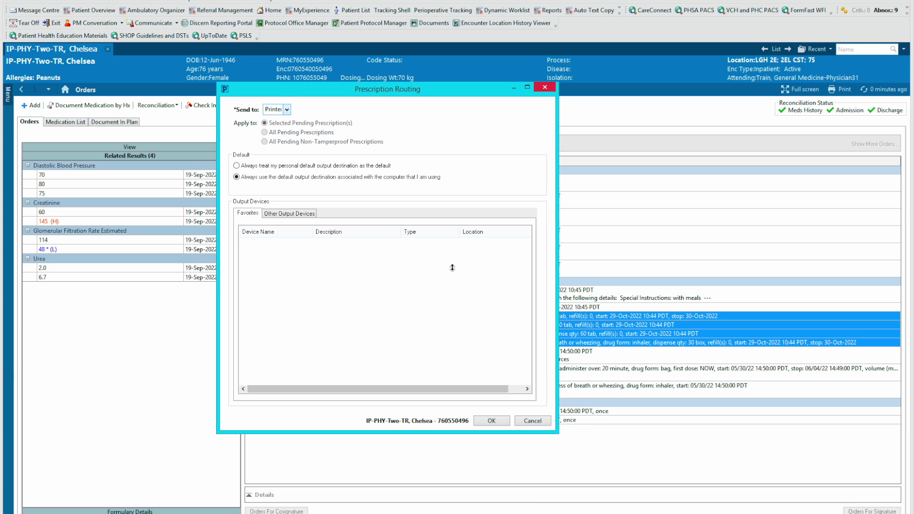
left_click(493, 421)
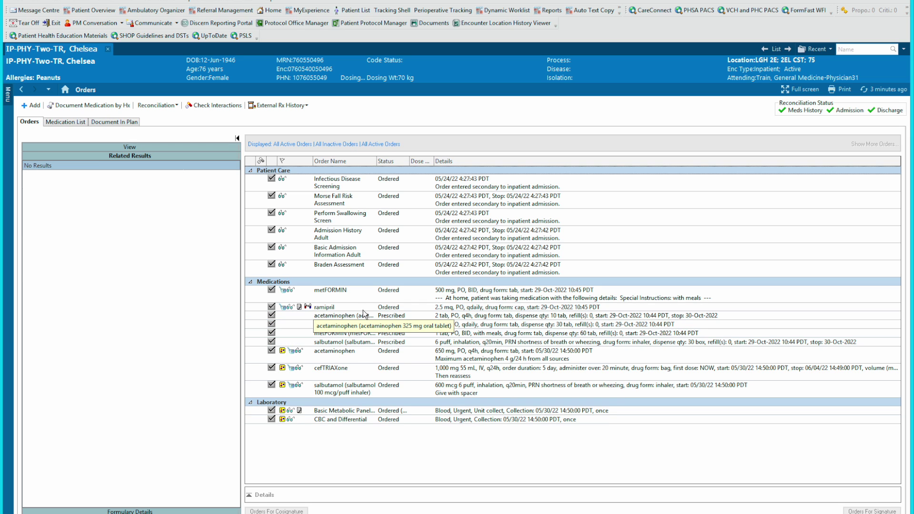
Start a cancel-and-reorder of ramipril, entering a new dose of 5.
left_click(364, 306)
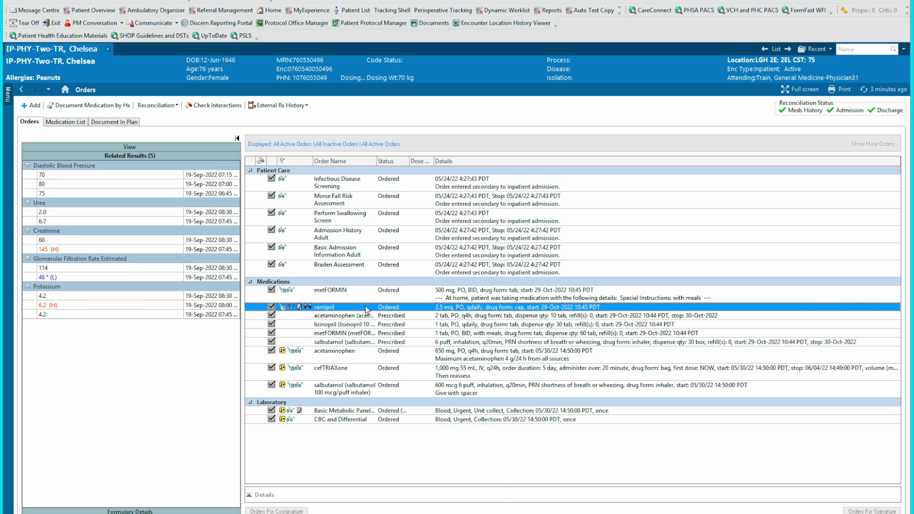
right_click(364, 306)
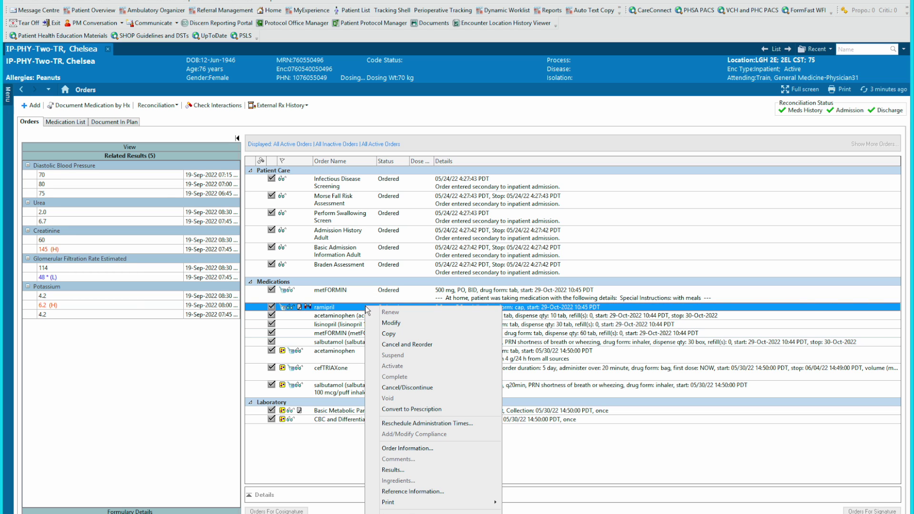
left_click(392, 344)
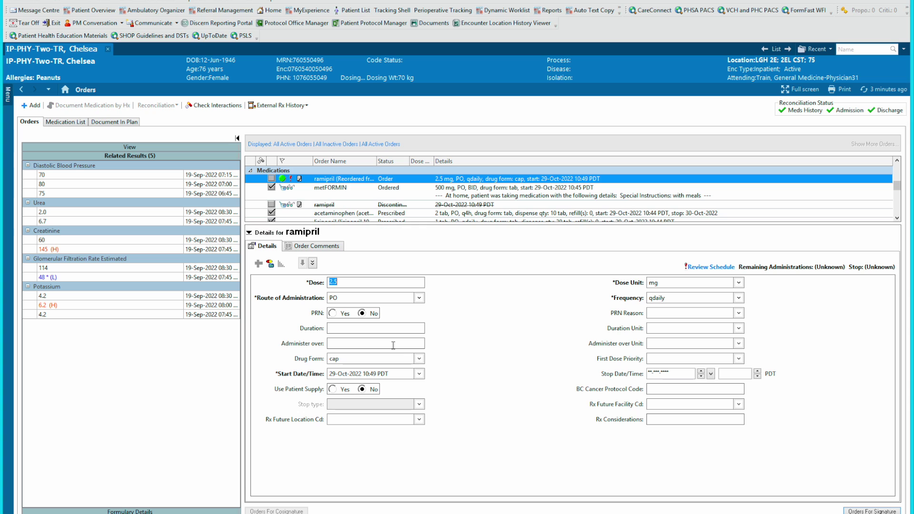
type("5")
Reset the discontinued ramipril in Orders for Signature so it stays 2.5 mg PO daily.
left_click(855, 511)
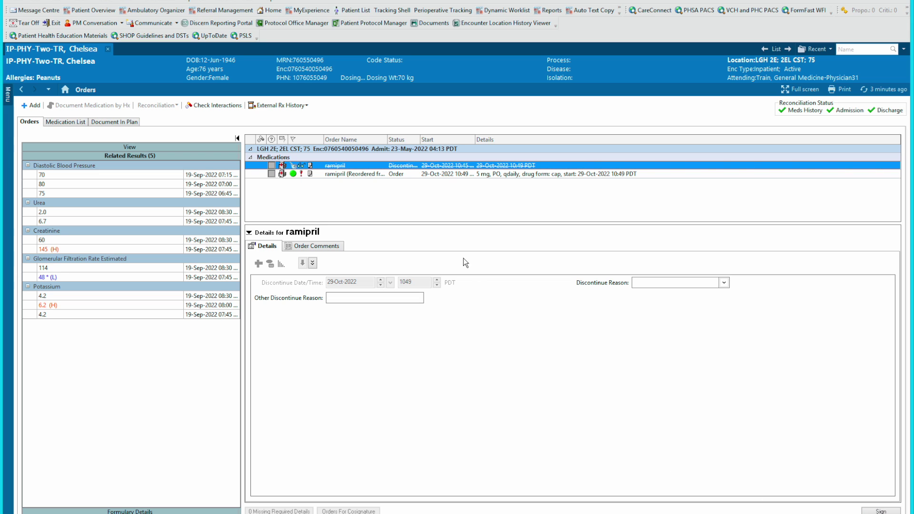
right_click(407, 167)
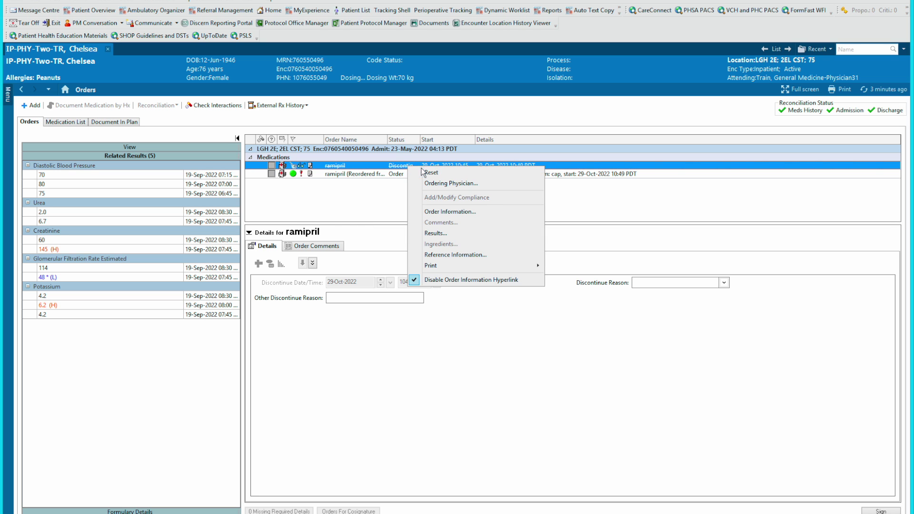
left_click(427, 173)
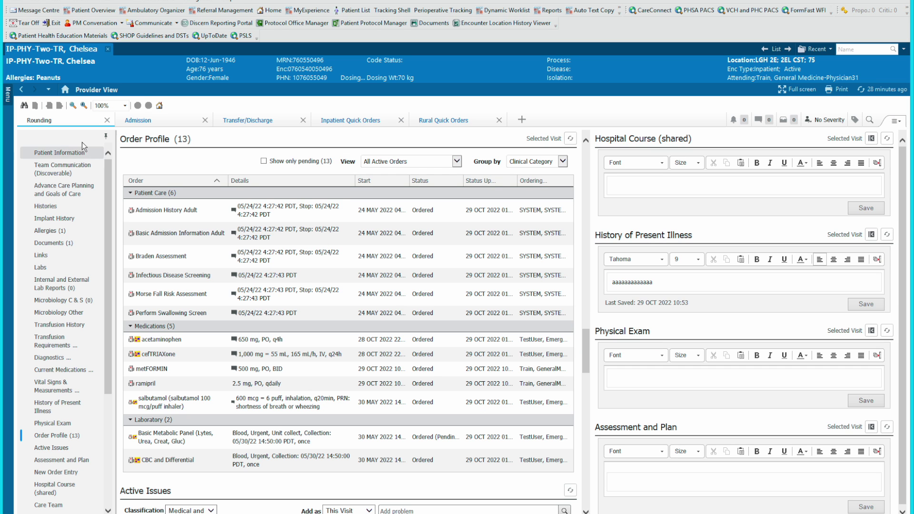
Add 'aaa' to the Rounding HPI and 'bbbbbbbb' to the Admission HPI.
left_click(669, 284)
type("aaa")
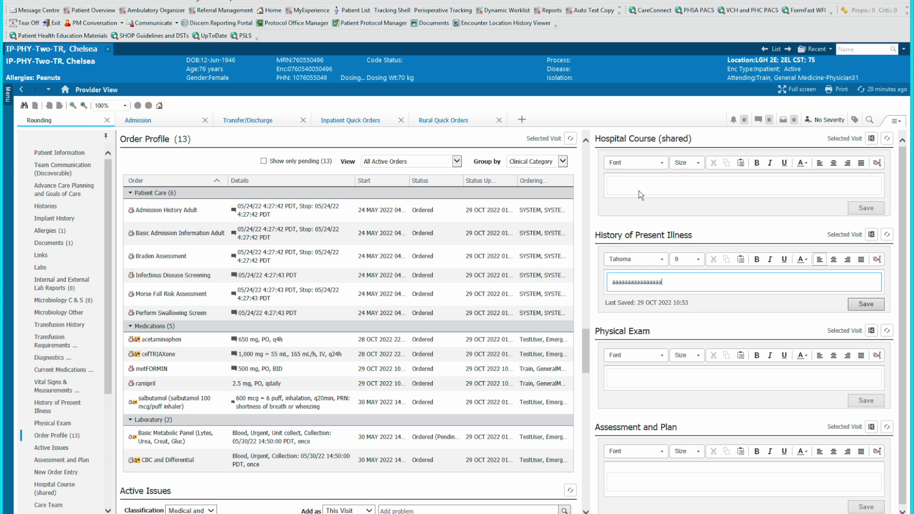
left_click(339, 121)
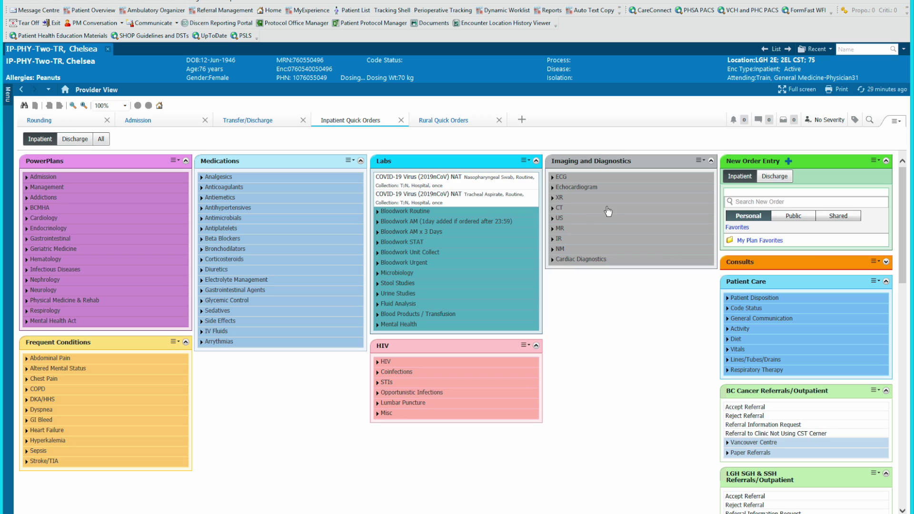
left_click(144, 120)
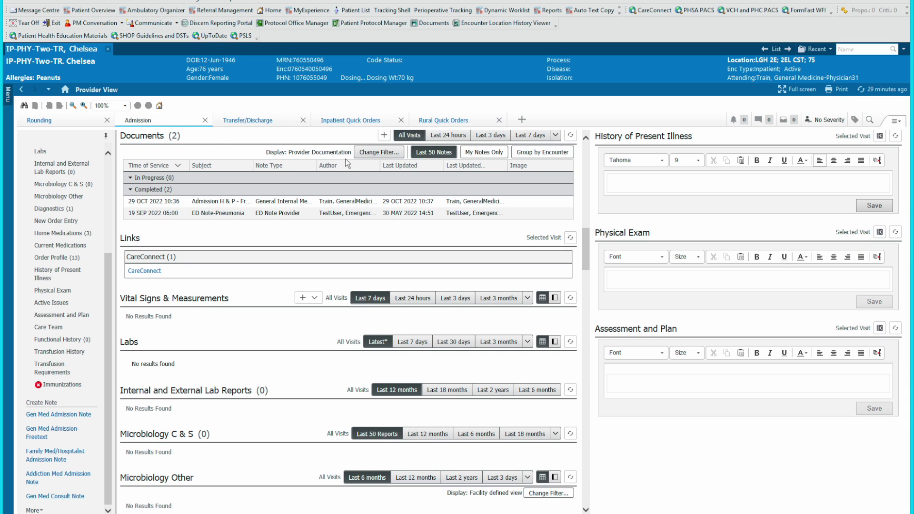
left_click(622, 183)
type("bbbbbbbb")
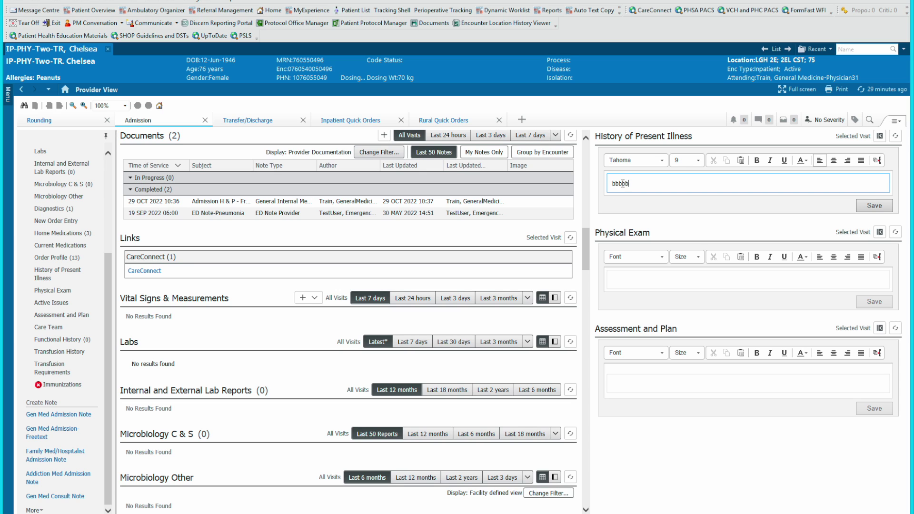
Switch between the Rounding and Admission views twice, ending on Admission, then refresh the chart.
left_click(90, 119)
left_click(185, 121)
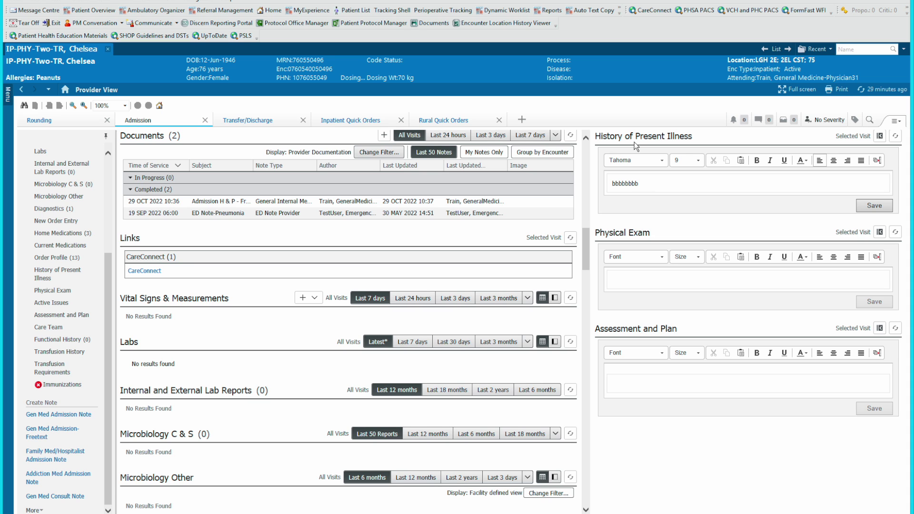
left_click(37, 119)
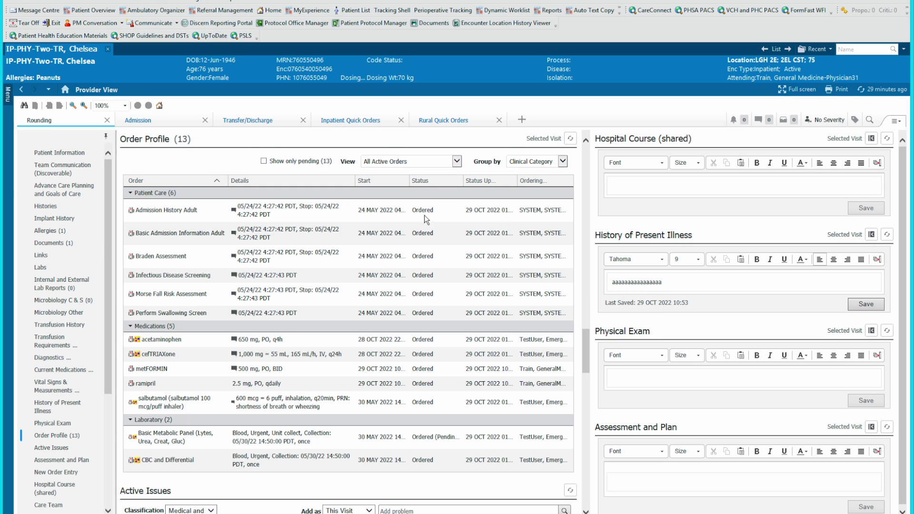
left_click(139, 120)
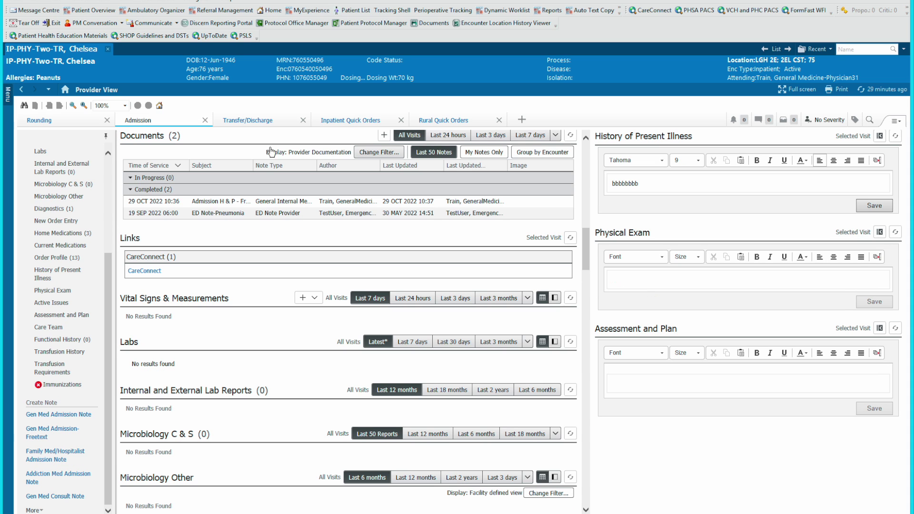
left_click(864, 91)
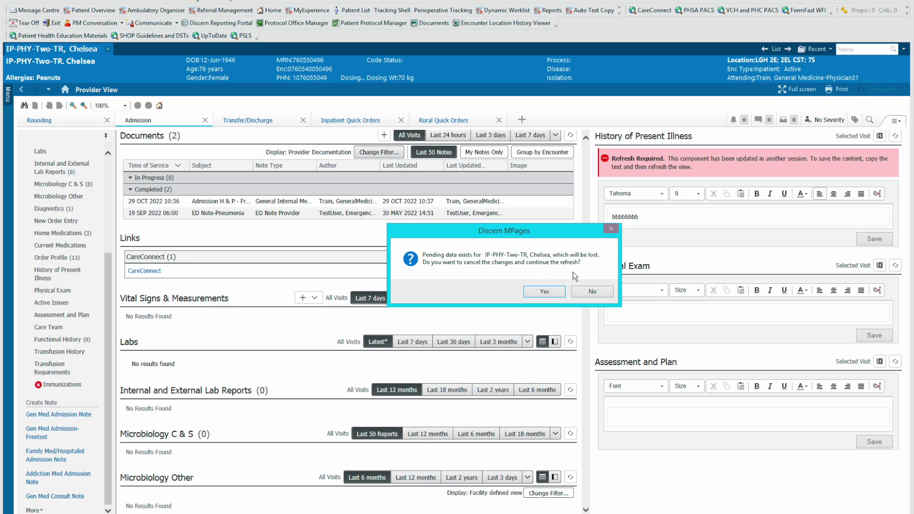
Decline discarding the unsaved note text and return to the Rounding view.
left_click(608, 292)
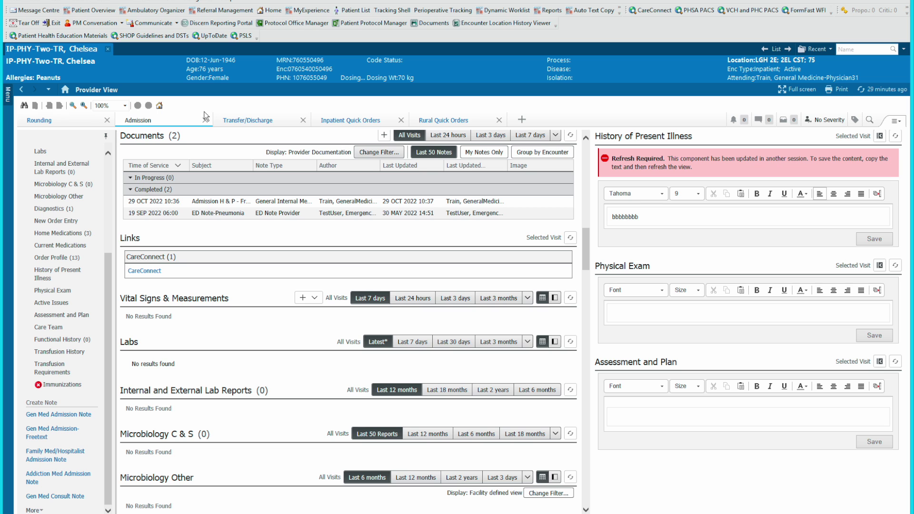
left_click(84, 120)
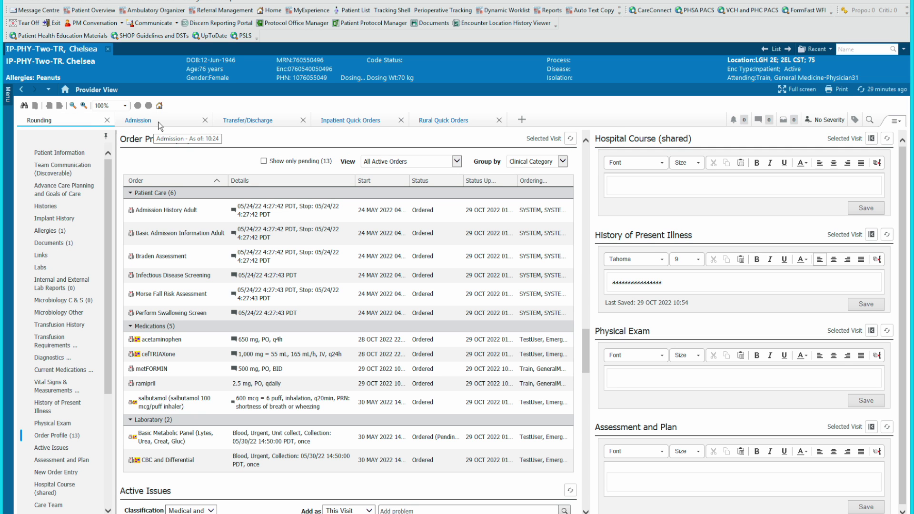
left_click(158, 122)
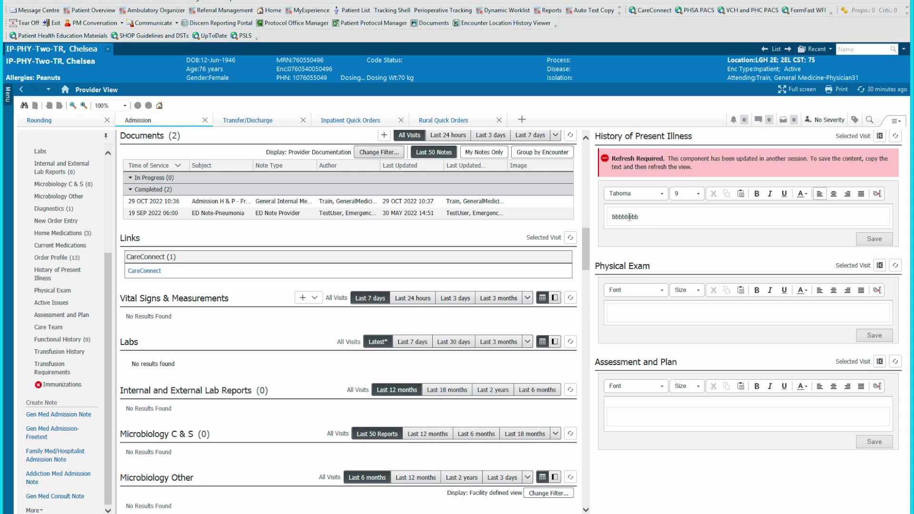
left_click(73, 121)
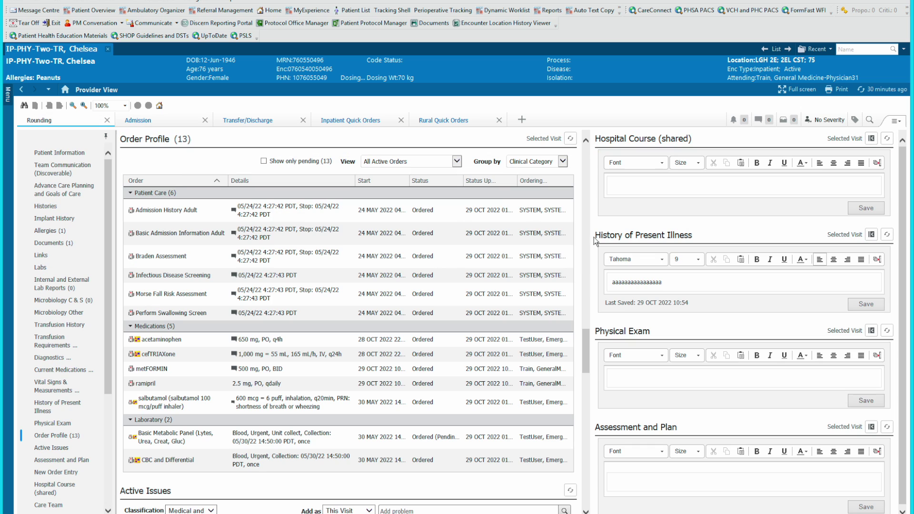
Cut all the History of Present Illness text, dismiss the page-load error, and refresh.
double_click(675, 287)
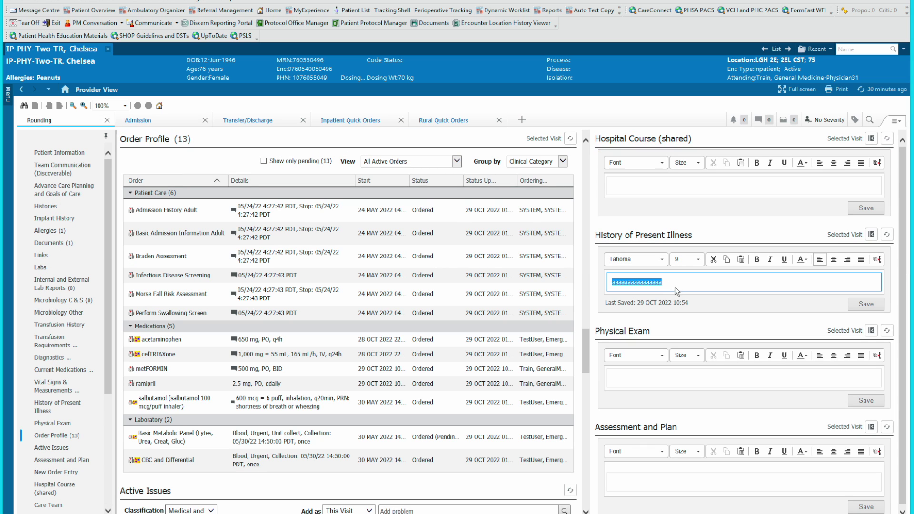
left_click(713, 261)
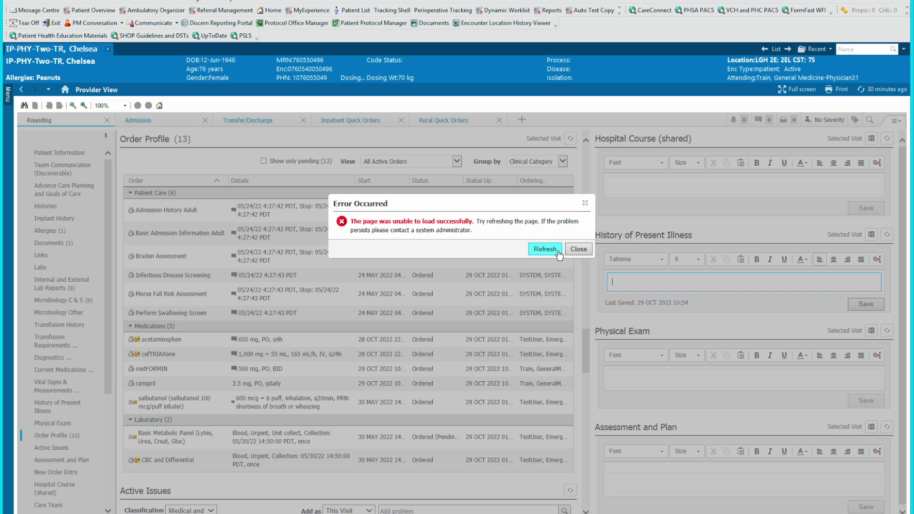
left_click(577, 251)
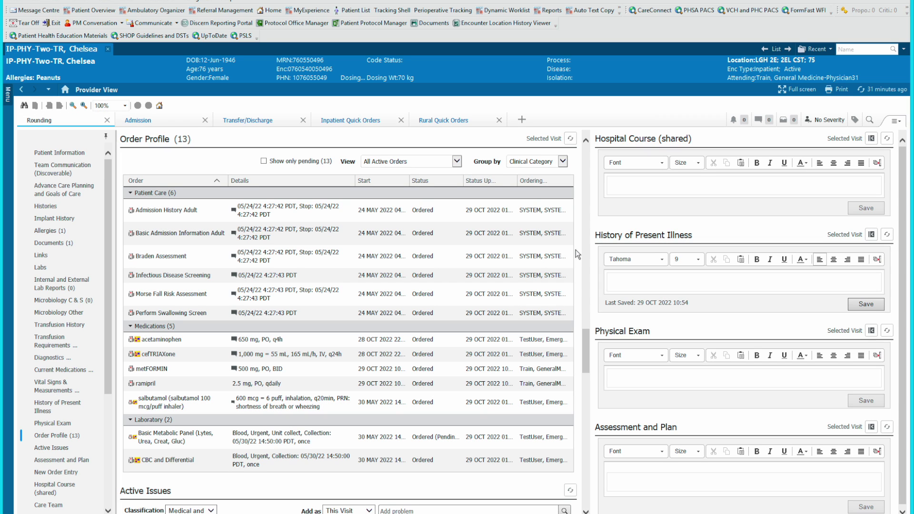
left_click(866, 91)
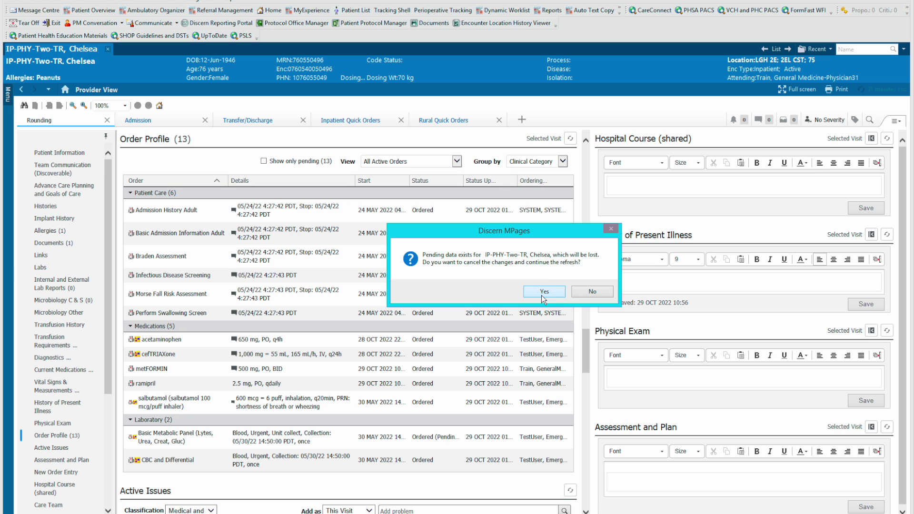
Confirm discarding pending changes on refresh and return to the Rounding view.
left_click(543, 292)
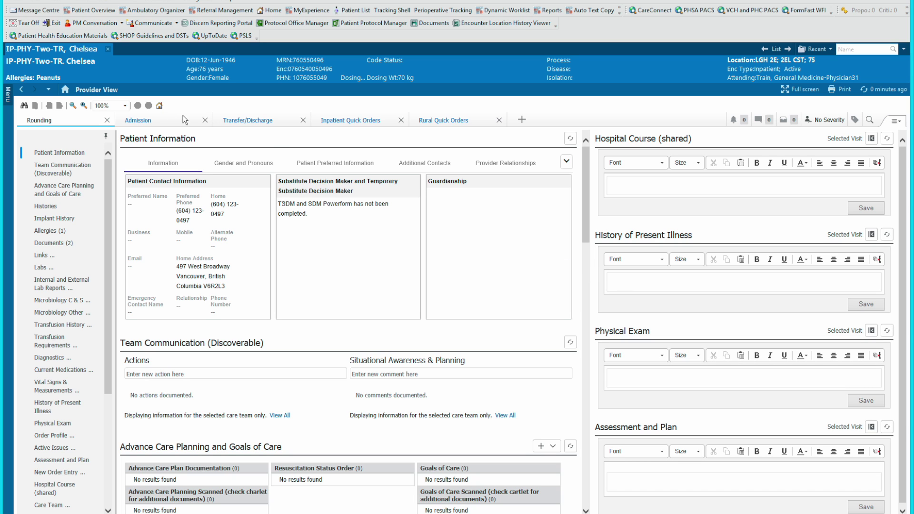
left_click(156, 118)
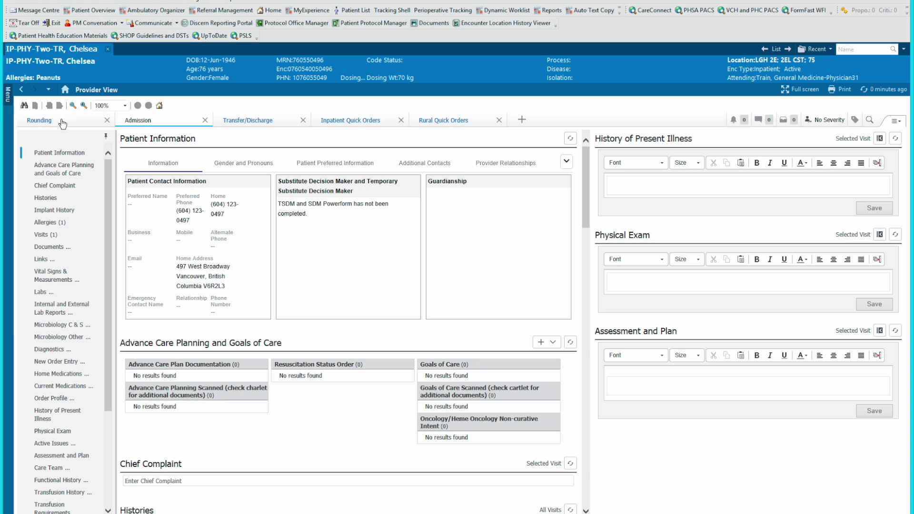
left_click(40, 121)
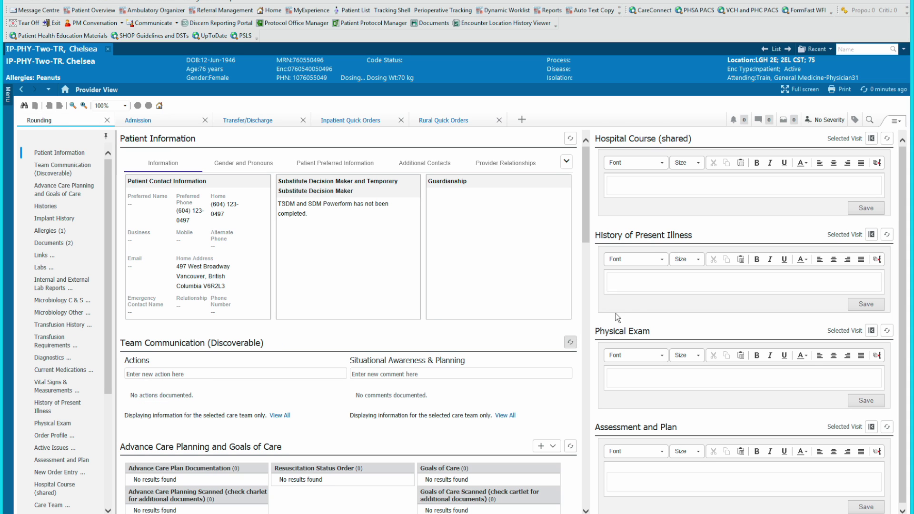
Paste the cut text back into the History of Present Illness and copy it all.
left_click(641, 293)
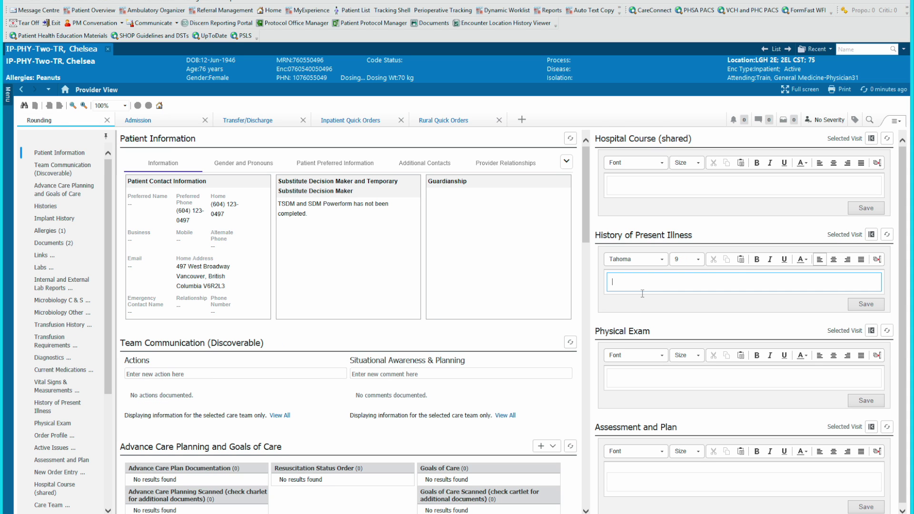
left_click(741, 263)
key("ctrl+a")
left_click(727, 260)
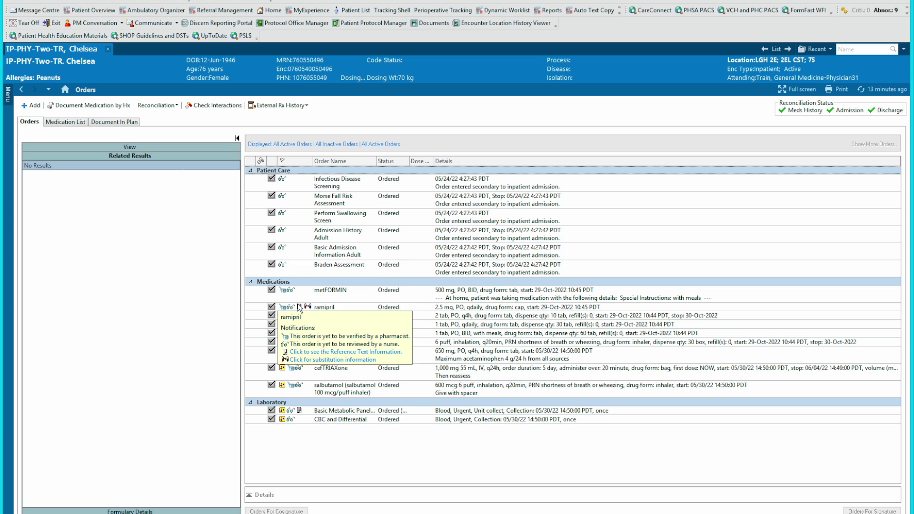
Discontinue metFORMIN 500 mg, ramipril and prescribed acetaminophen, sign them, and refresh the Orders list.
left_click(271, 290)
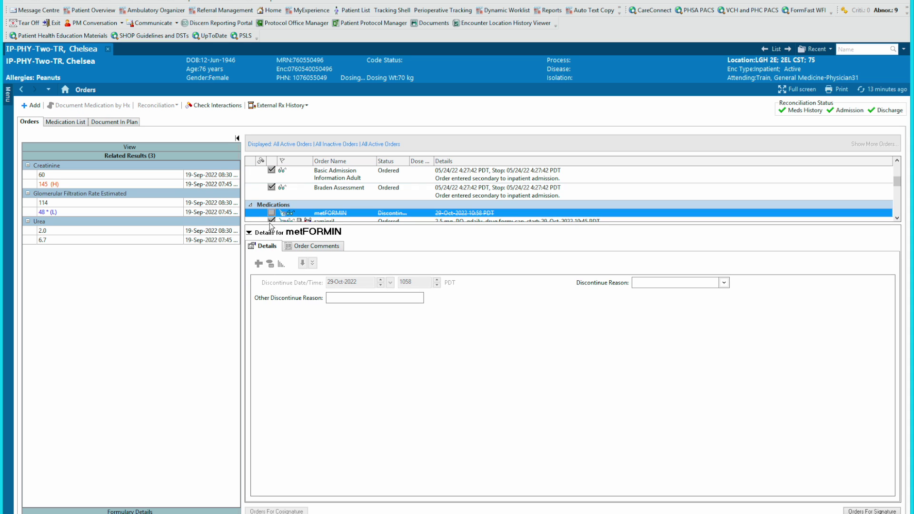
left_click(271, 221)
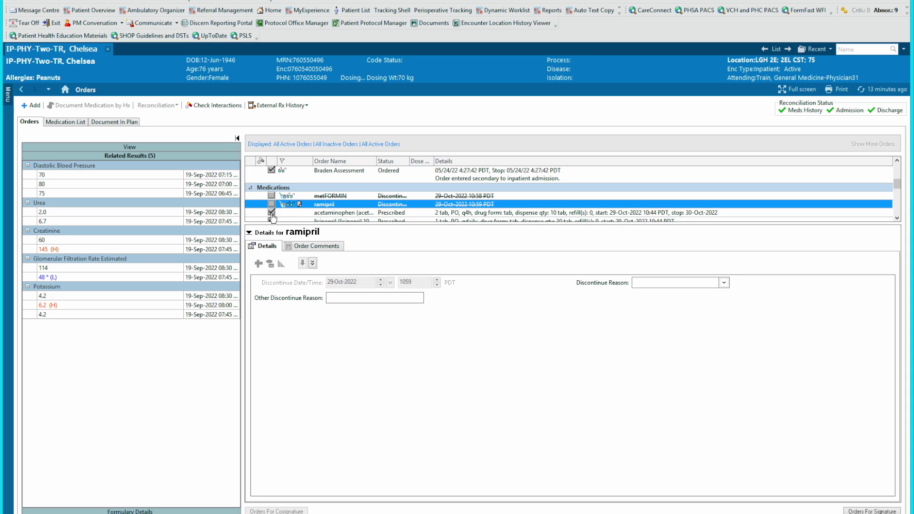
left_click(272, 212)
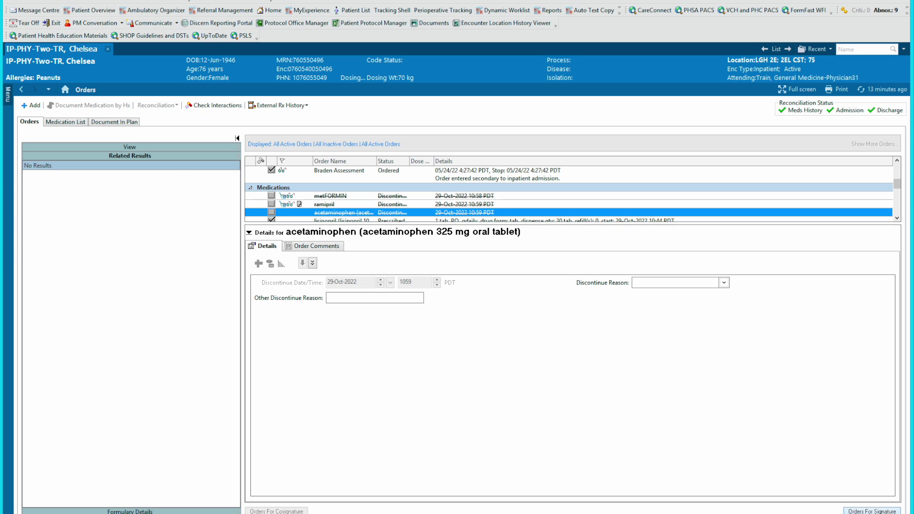
left_click(872, 511)
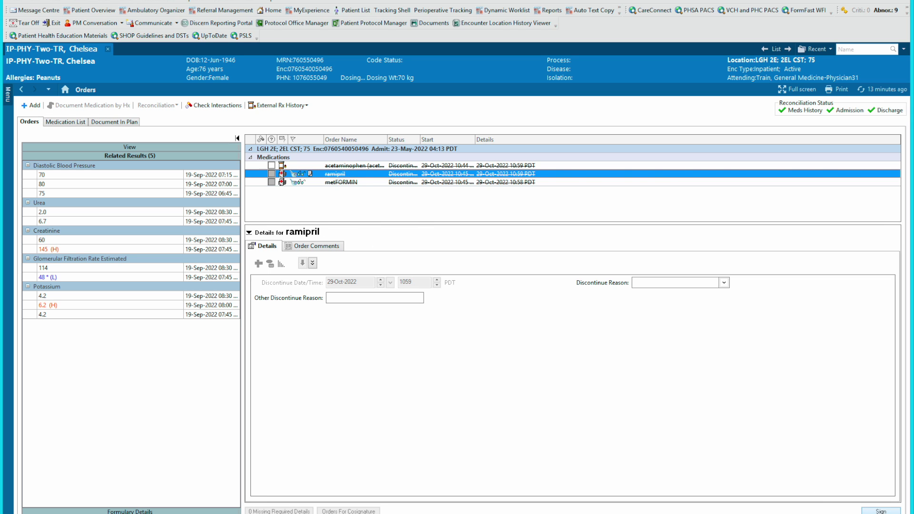
left_click(881, 511)
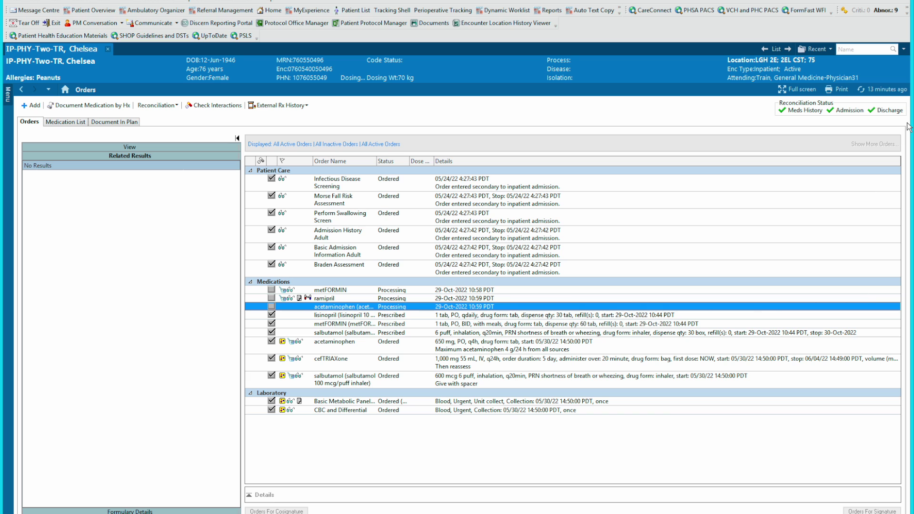
left_click(883, 91)
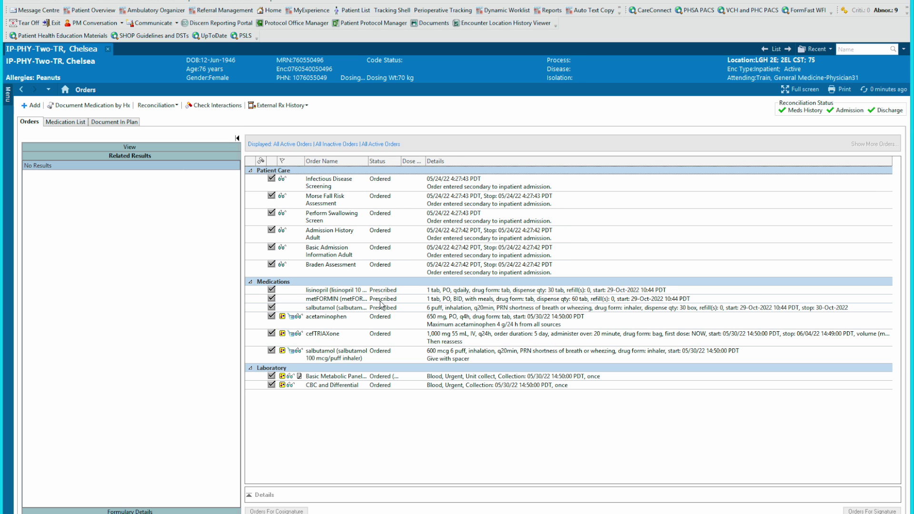